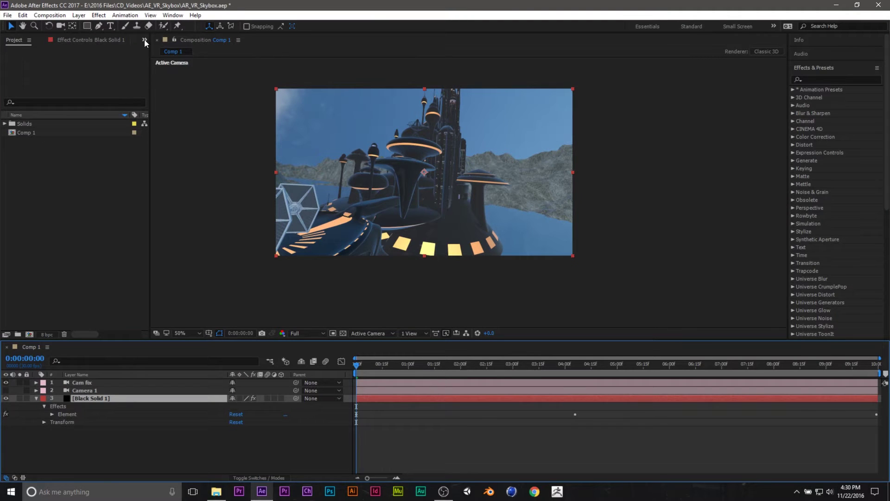
{"action": "left_click", "coordinate": [105, 41]}
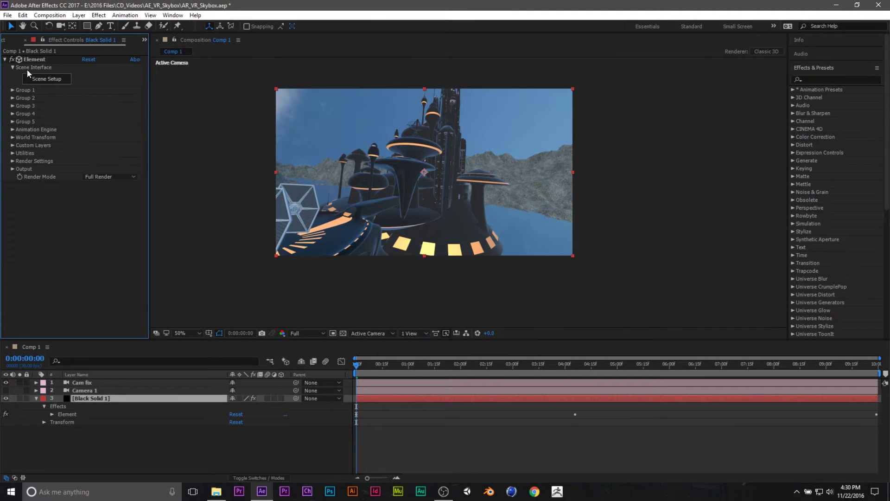
{"action": "left_click", "coordinate": [49, 79]}
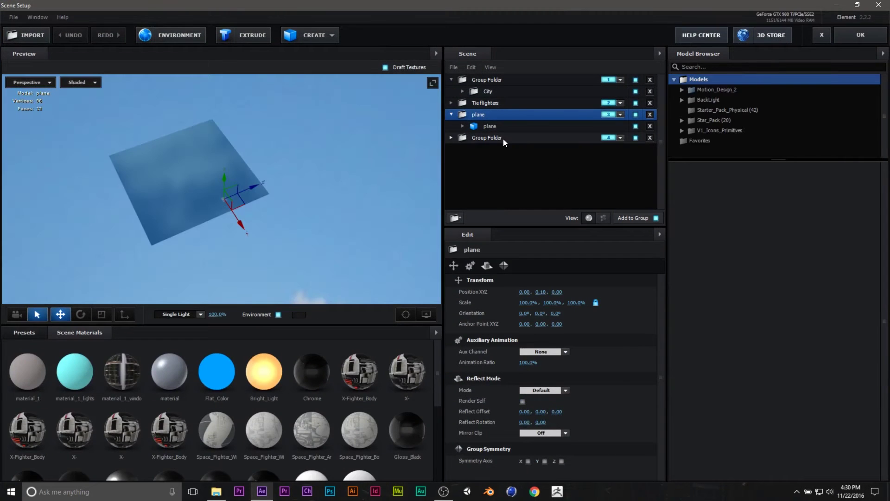
{"action": "left_click", "coordinate": [503, 139]}
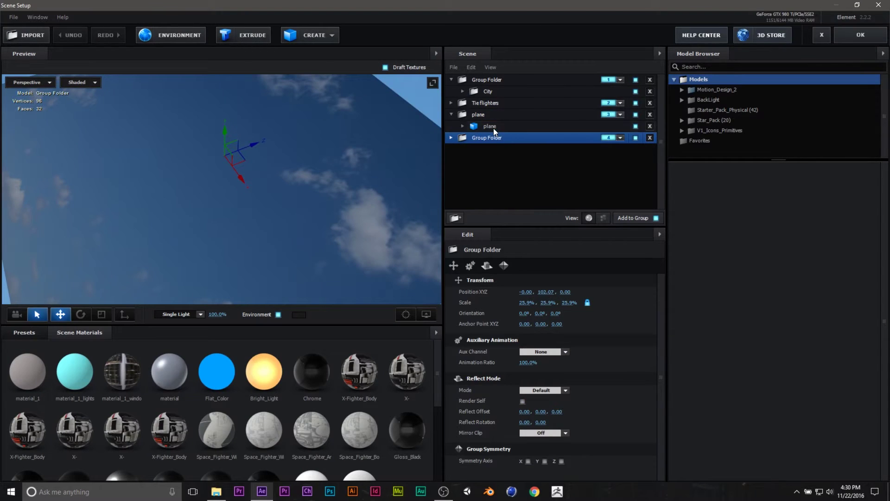
{"action": "left_click", "coordinate": [494, 127]}
{"action": "left_click", "coordinate": [490, 115]}
{"action": "left_click", "coordinate": [488, 99]}
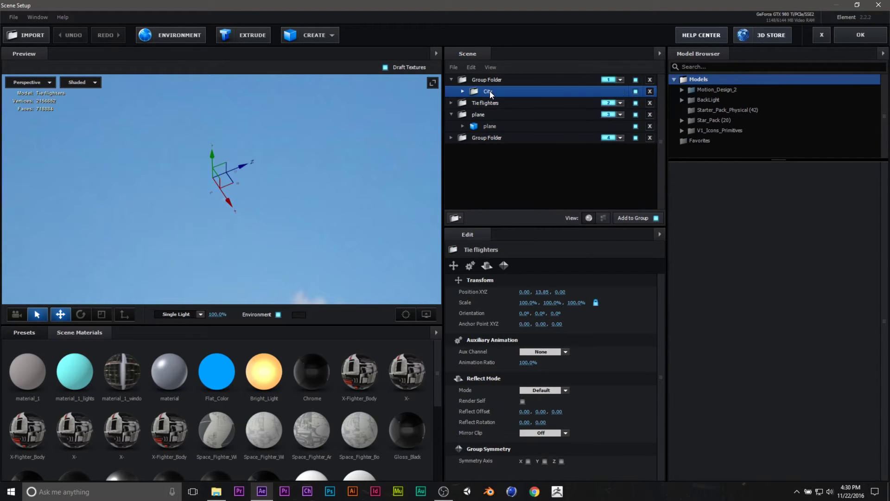
{"action": "left_click", "coordinate": [490, 91]}
{"action": "left_click", "coordinate": [490, 82]}
{"action": "left_click", "coordinate": [484, 95]}
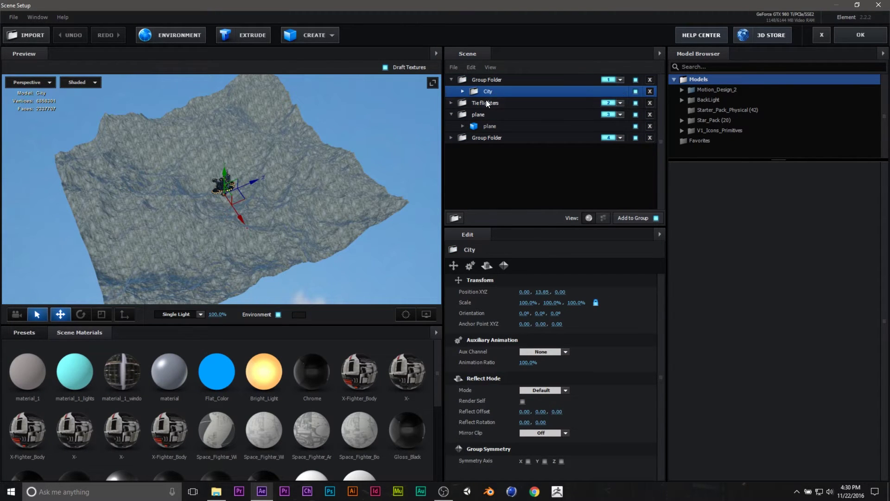
{"action": "left_click", "coordinate": [477, 103]}
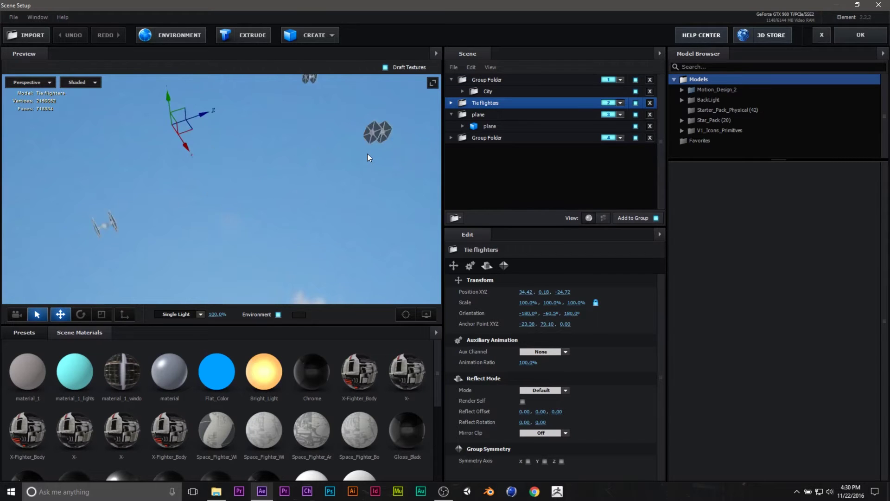
{"action": "left_click", "coordinate": [506, 92]}
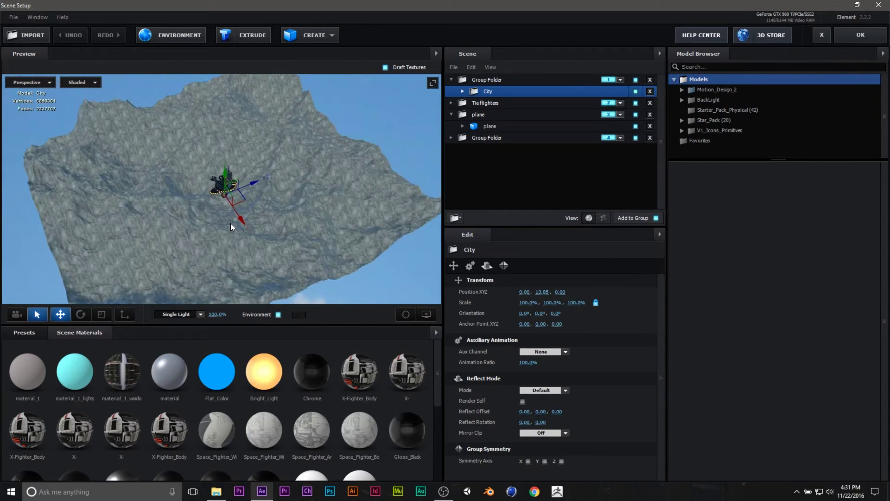
{"action": "left_click", "coordinate": [528, 125]}
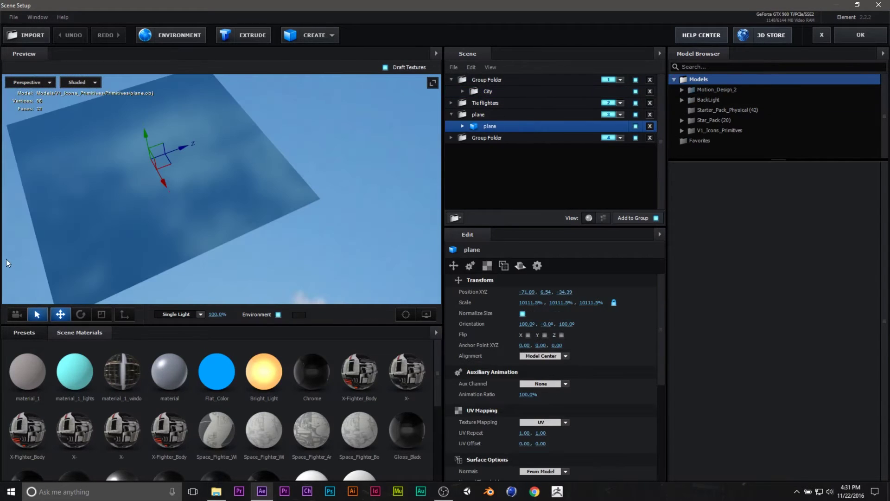
{"action": "left_click", "coordinate": [500, 139]}
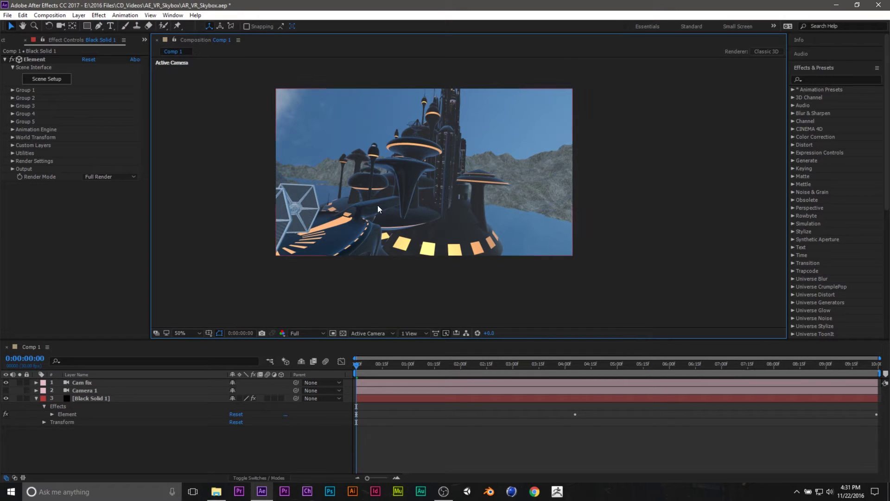
Select layers in Comp 1's timeline, then deselect all of them.
{"action": "left_click", "coordinate": [378, 209]}
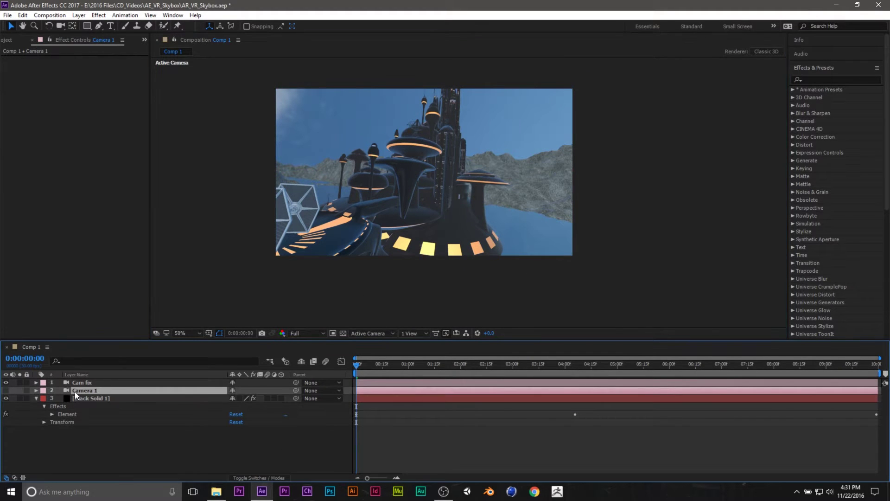
{"action": "left_click", "coordinate": [79, 397]}
{"action": "left_click", "coordinate": [207, 268]}
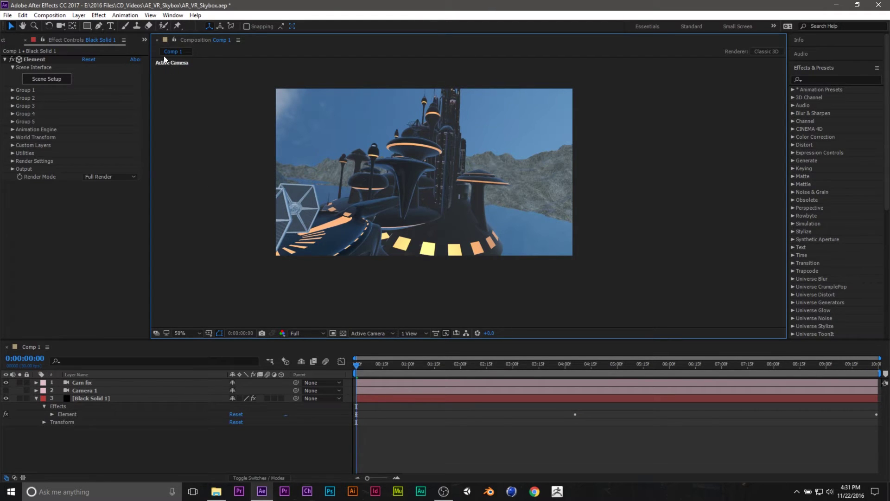
Create Comp 2 at 1000×1000 px, 60 fps, 10 seconds via Composition > New Composition.
{"action": "left_click", "coordinate": [46, 14]}
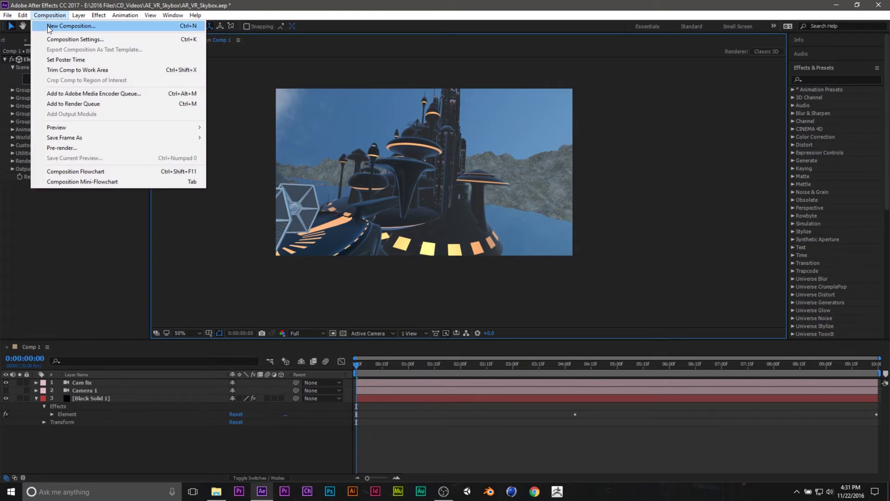
{"action": "left_click", "coordinate": [49, 27]}
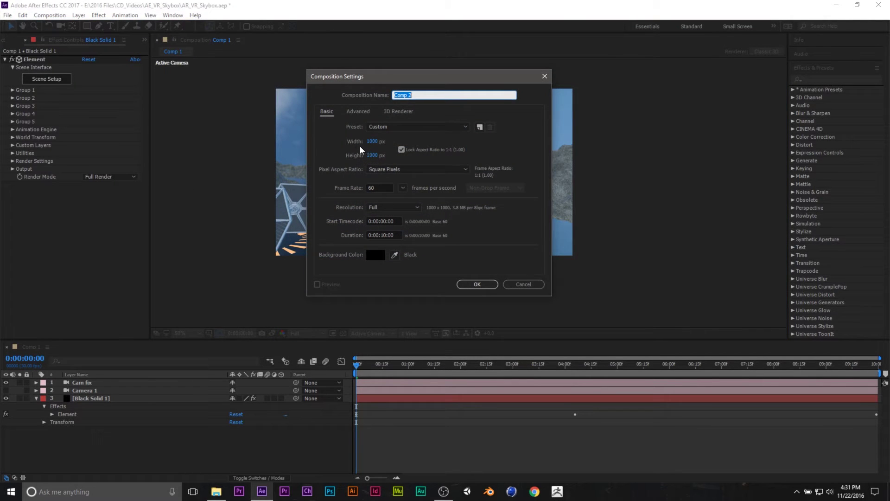
{"action": "left_click", "coordinate": [355, 145]}
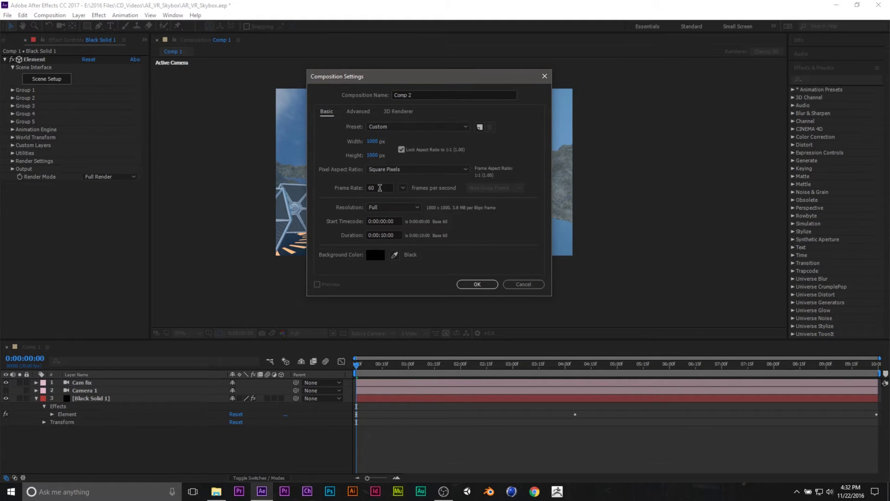
{"action": "left_click", "coordinate": [380, 188]}
{"action": "left_click", "coordinate": [484, 258]}
{"action": "left_click", "coordinate": [478, 285]}
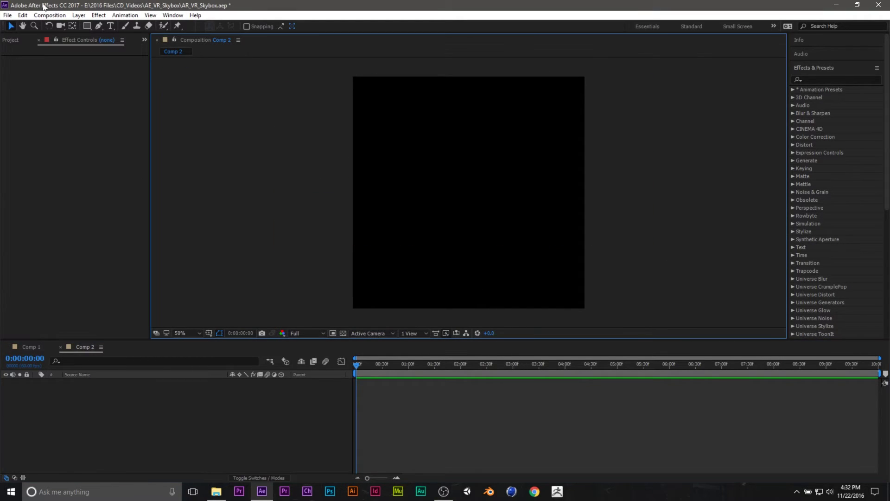
Add a new solid layer, Black Solid 4, to Comp 2.
{"action": "left_click", "coordinate": [80, 16]}
{"action": "mouse_move", "coordinate": [97, 26]}
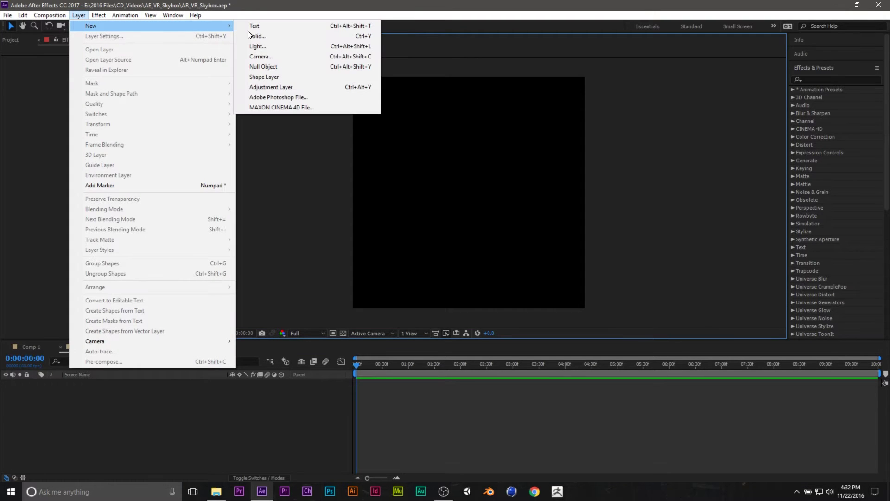
{"action": "left_click", "coordinate": [257, 37]}
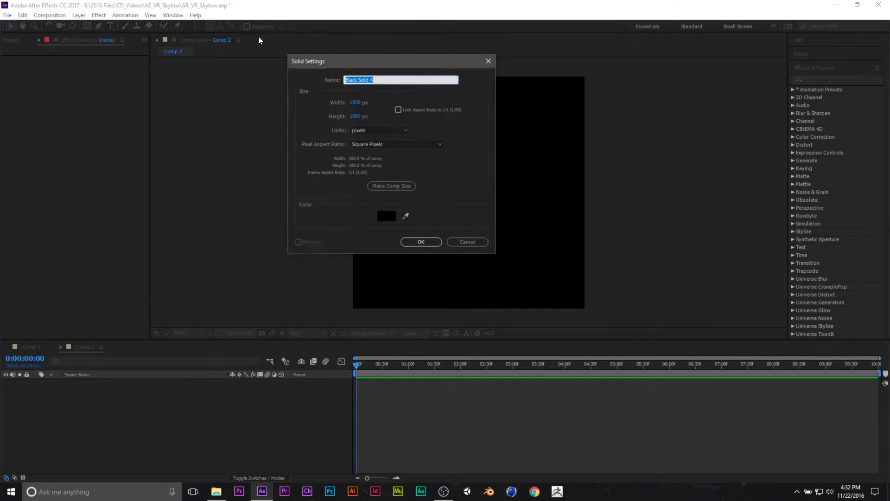
{"action": "left_click", "coordinate": [436, 244]}
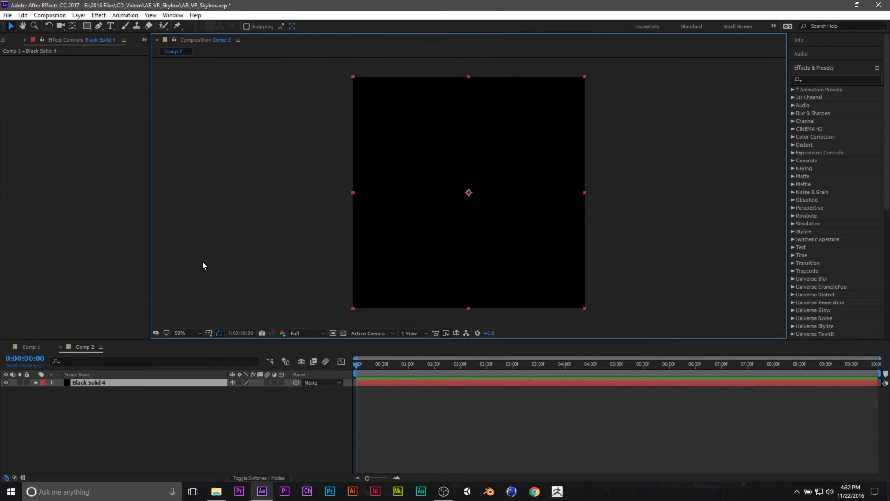
Copy Black Solid 1's Element effect from Comp 1, paste it onto Black Solid 4, and preview.
{"action": "left_click", "coordinate": [32, 348]}
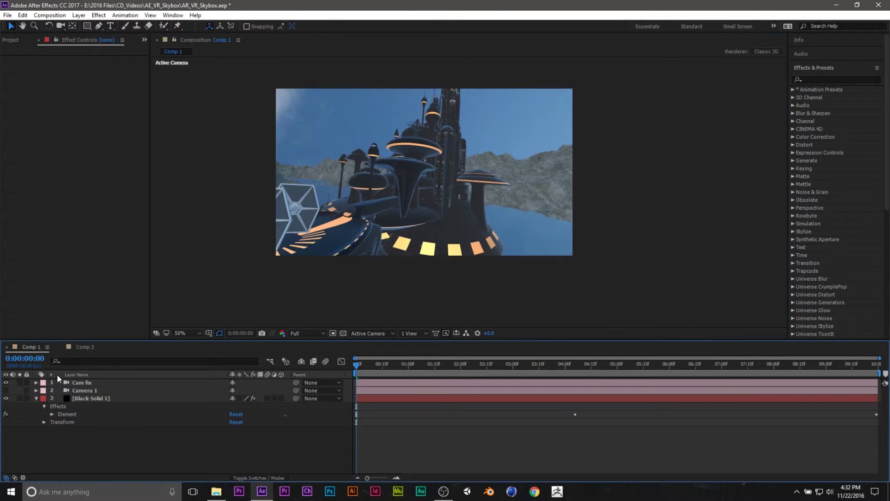
{"action": "left_click", "coordinate": [100, 398]}
{"action": "left_click", "coordinate": [64, 414]}
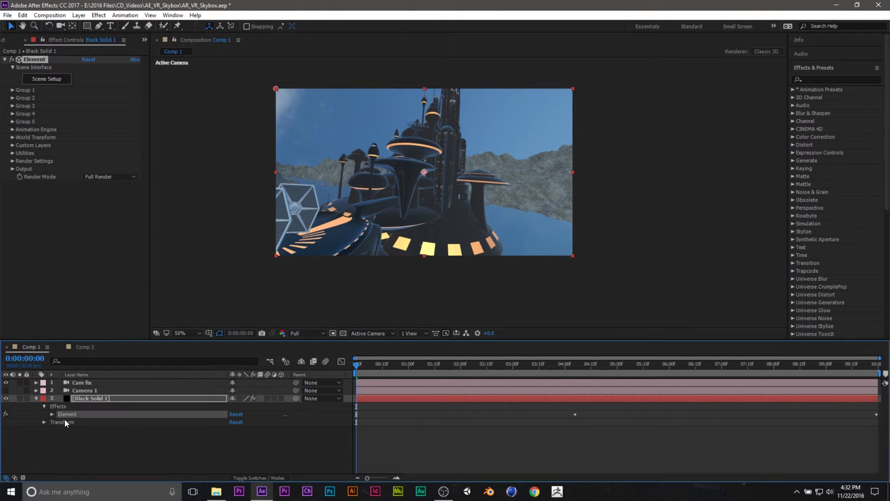
{"action": "left_click", "coordinate": [79, 347]}
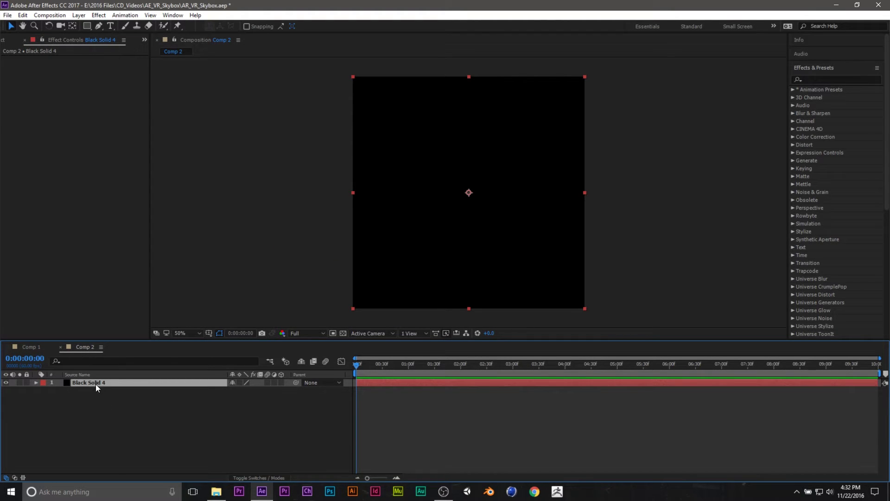
{"action": "key", "text": "ctrl+v"}
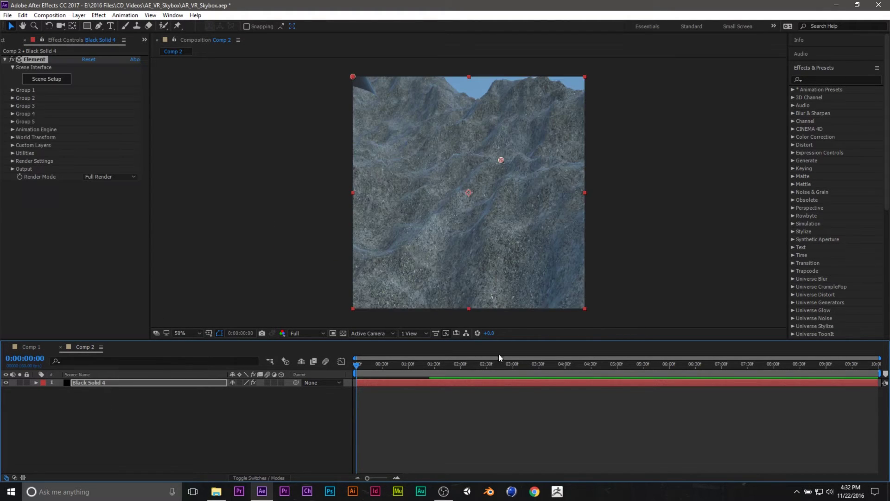
{"action": "key", "text": "space"}
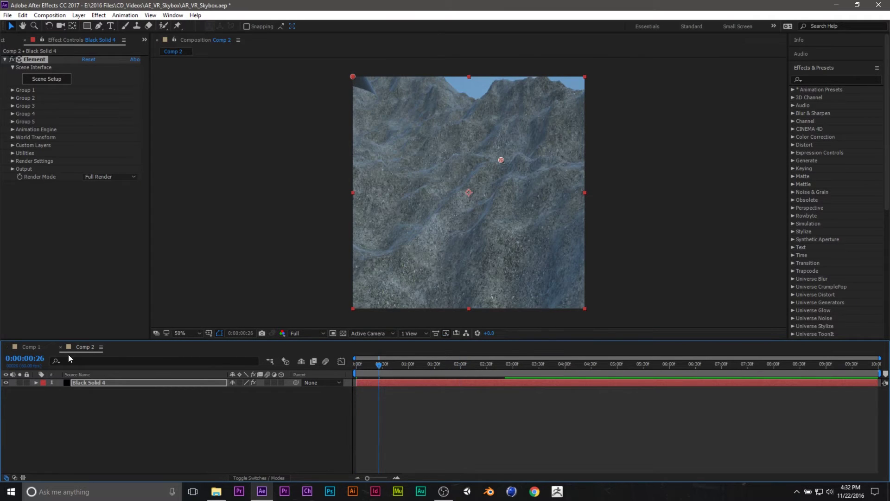
Select Comp 1's Camera 1 layer, then return to Comp 2.
{"action": "left_click", "coordinate": [25, 346]}
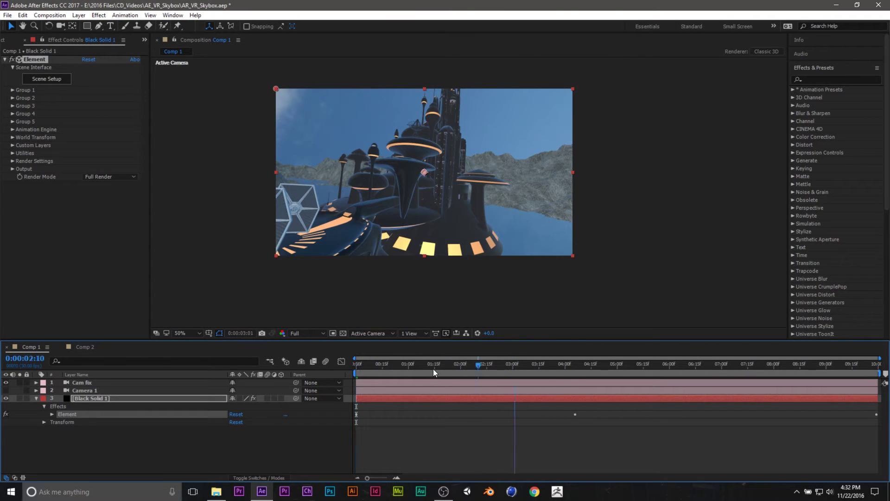
{"action": "left_click", "coordinate": [77, 387]}
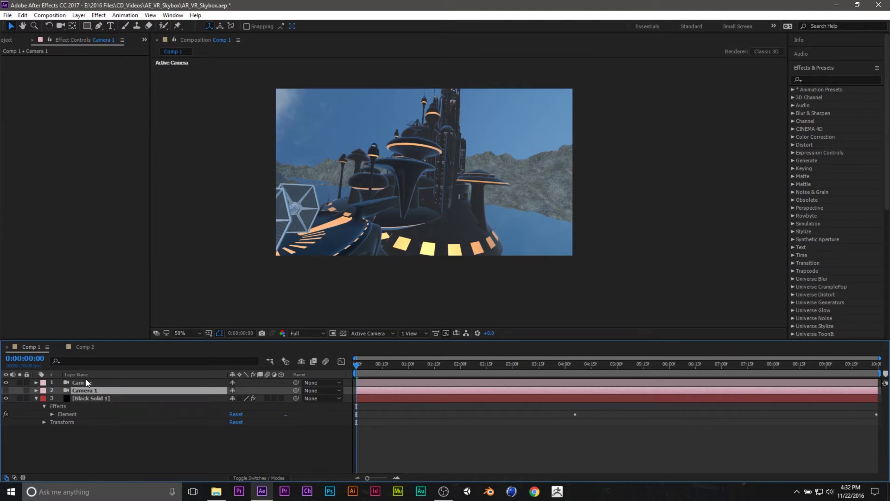
{"action": "left_click", "coordinate": [86, 377]}
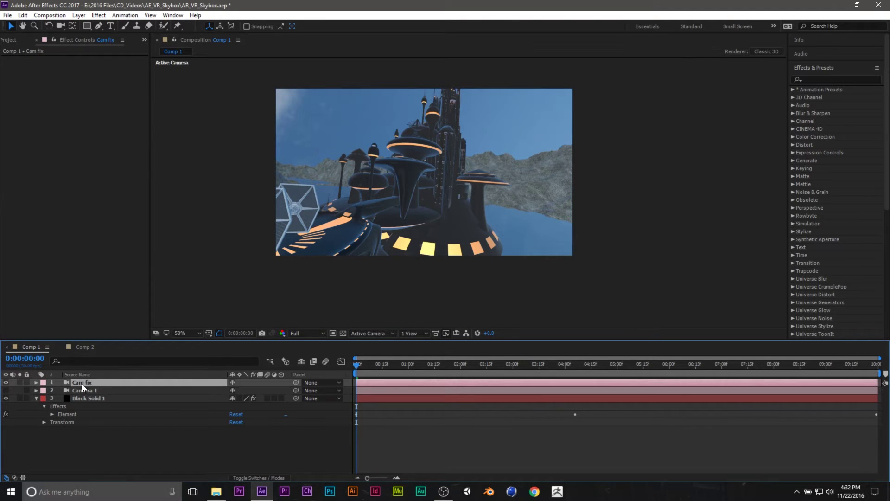
{"action": "left_click", "coordinate": [83, 347]}
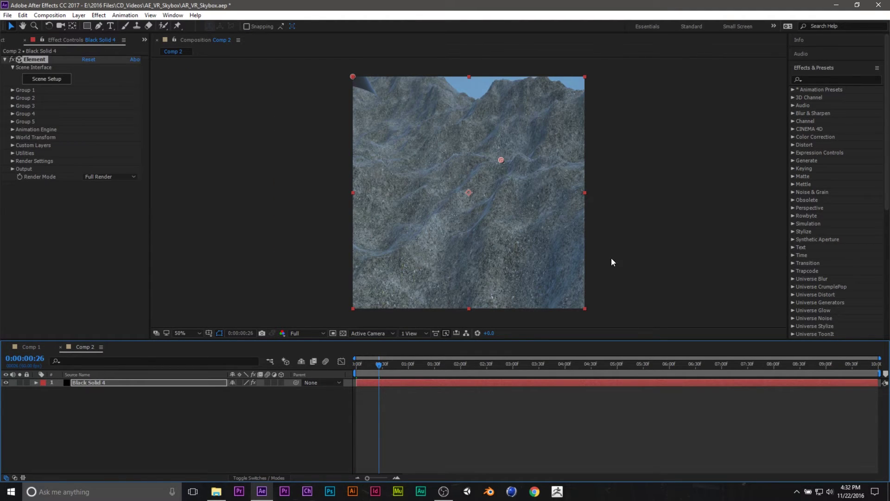
Launch SkyBox Creator.jsxbin from File > Scripts and move its panel to the screen's right side.
{"action": "left_click", "coordinate": [2, 15]}
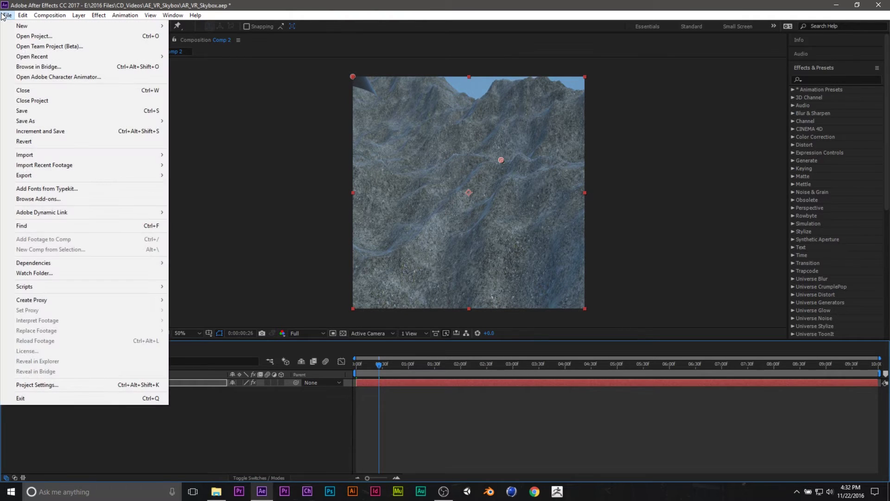
{"action": "mouse_move", "coordinate": [85, 288]}
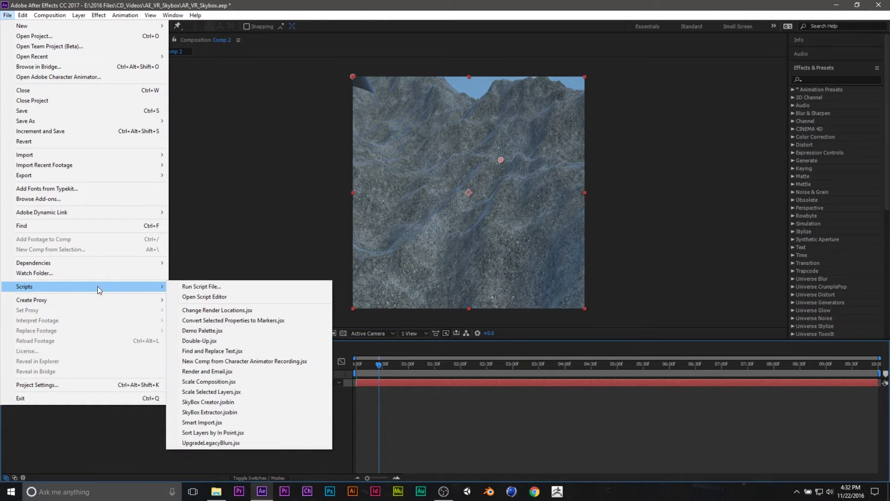
{"action": "left_click", "coordinate": [239, 402]}
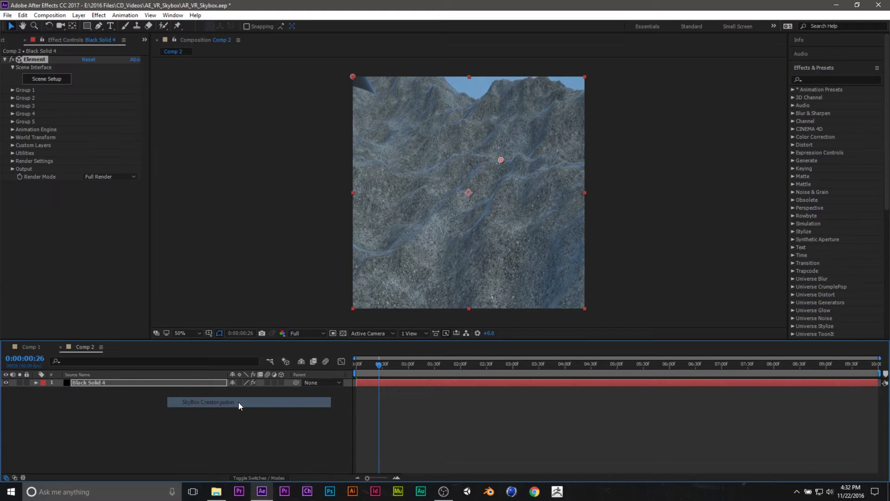
{"action": "left_click_drag", "start_coordinate": [439, 134], "coordinate": [678, 90]}
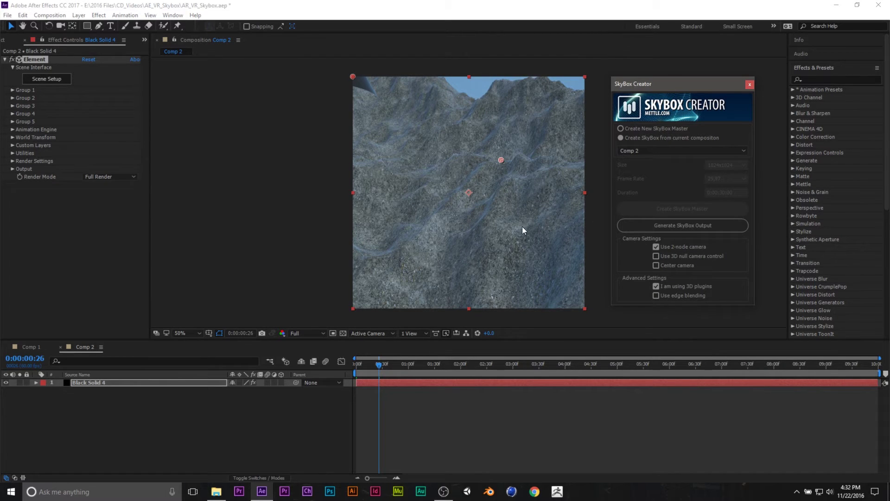
{"action": "mouse_move", "coordinate": [653, 83]}
{"action": "left_mouse_down"}
{"action": "mouse_move", "coordinate": [674, 69]}
{"action": "mouse_move", "coordinate": [657, 70]}
{"action": "left_mouse_up"}
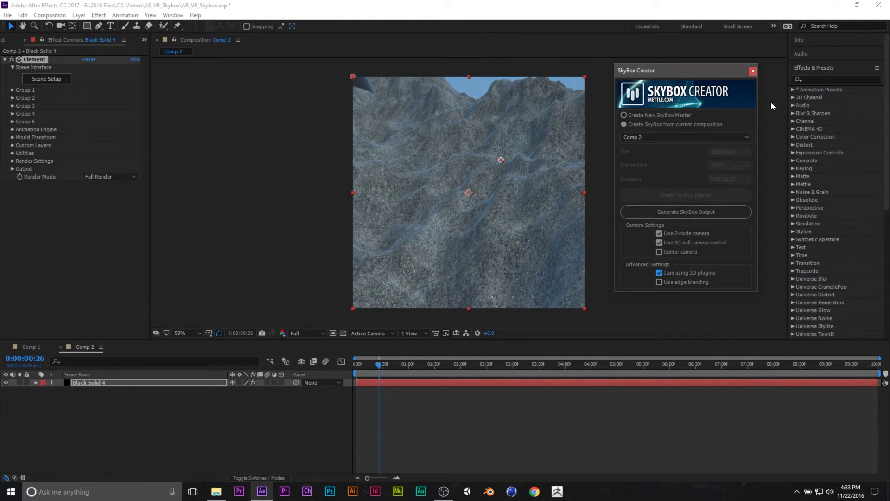
Generate the SkyBox output, then view the new master, directional cameras and null in Comp 2.
{"action": "left_click", "coordinate": [690, 215]}
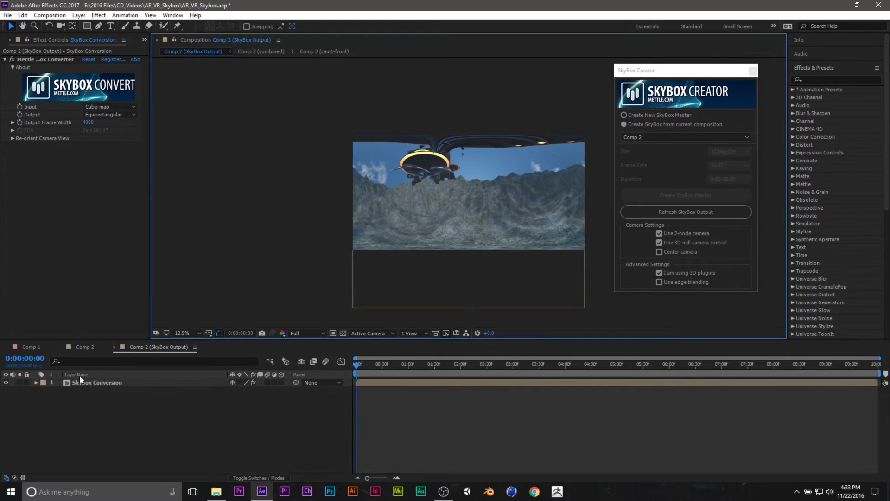
{"action": "left_click", "coordinate": [85, 347]}
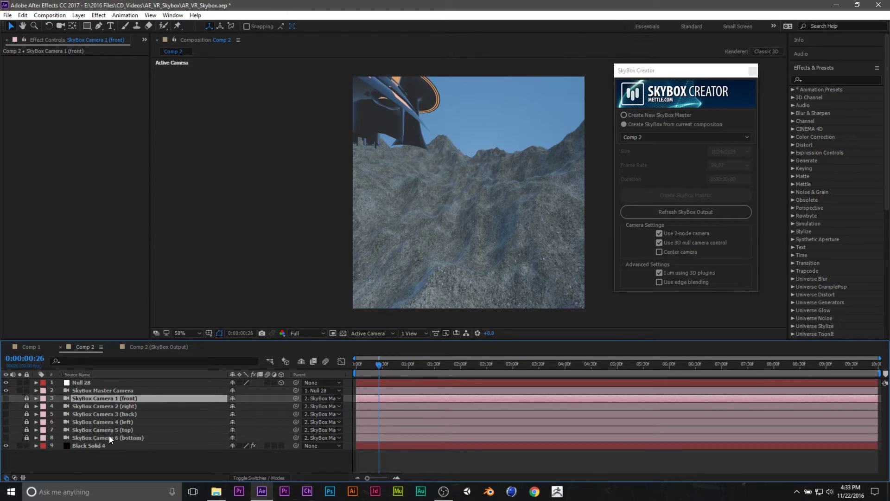
{"action": "left_click_drag", "start_coordinate": [709, 74], "coordinate": [703, 94]}
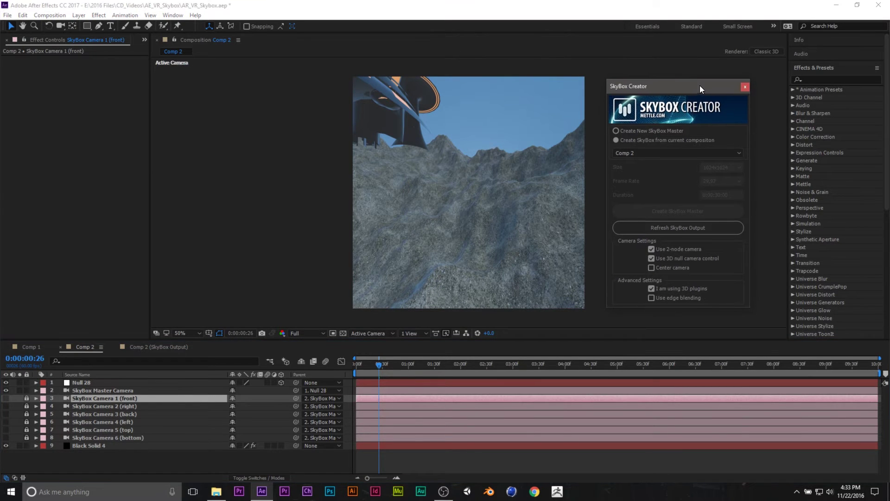
{"action": "left_click_drag", "start_coordinate": [701, 86], "coordinate": [700, 83]}
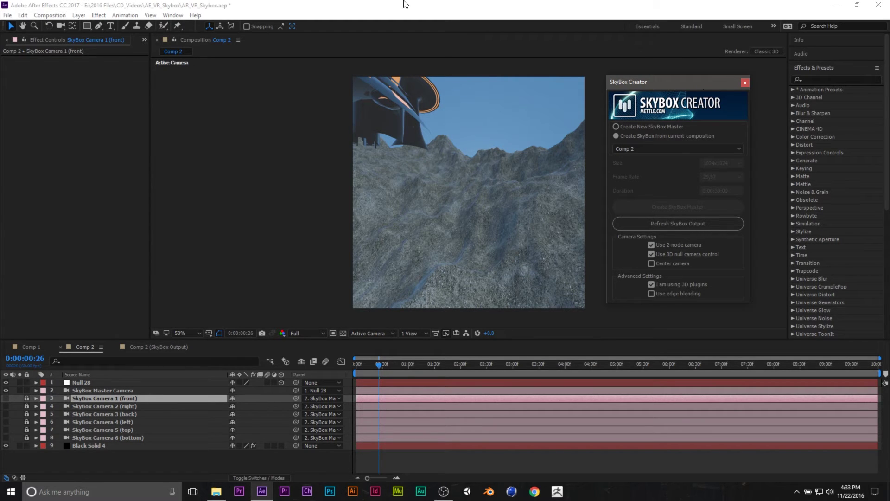
Widen the Project panel and expand the Comp 2 (SkyBox Output) and zSupportPrecomps folders.
{"action": "left_click_drag", "start_coordinate": [151, 103], "coordinate": [288, 108]}
{"action": "left_click", "coordinate": [9, 44]}
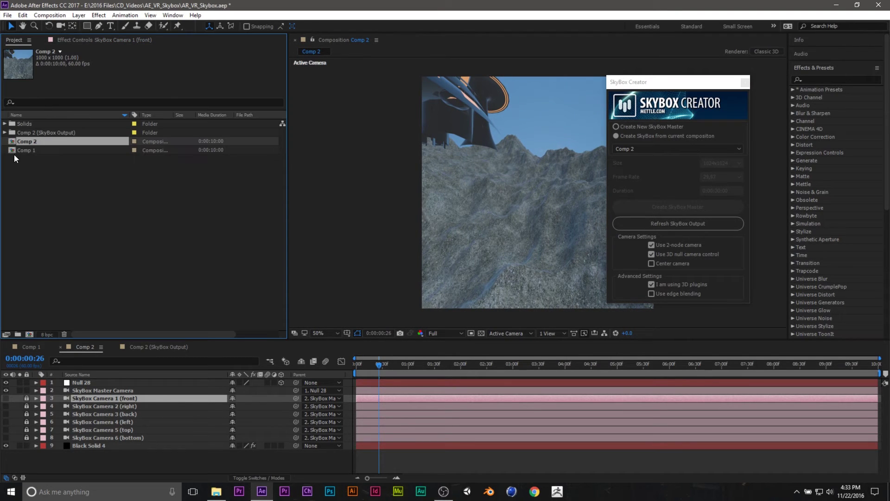
{"action": "left_click", "coordinate": [30, 133]}
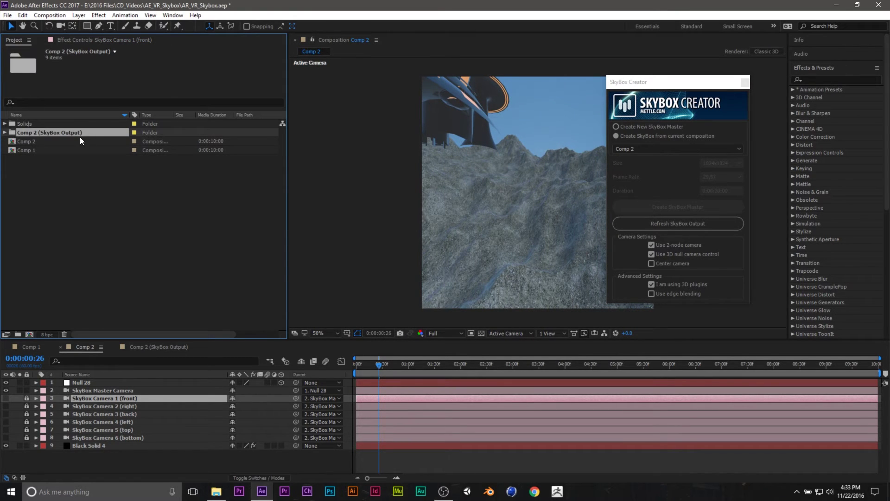
{"action": "left_click", "coordinate": [5, 133]}
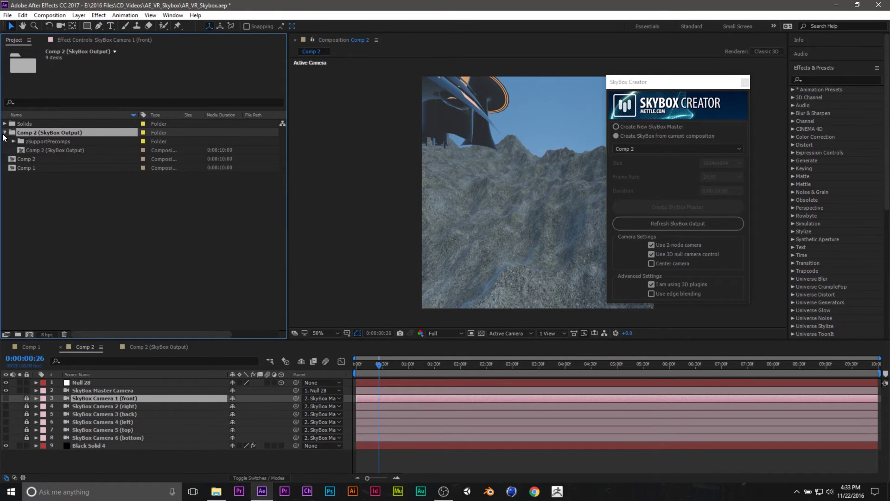
{"action": "left_click", "coordinate": [42, 151]}
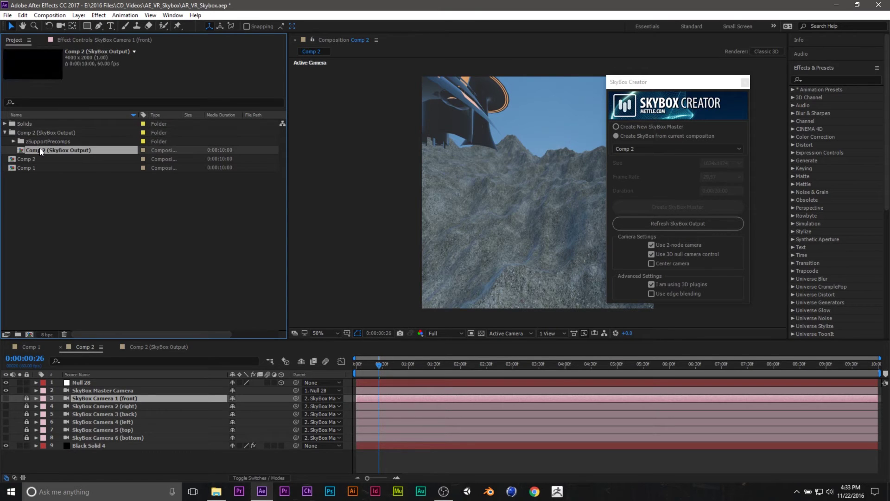
{"action": "left_click", "coordinate": [12, 142]}
Open Comp 2 (combined) and zoom its viewer to 25%.
{"action": "left_click", "coordinate": [53, 160]}
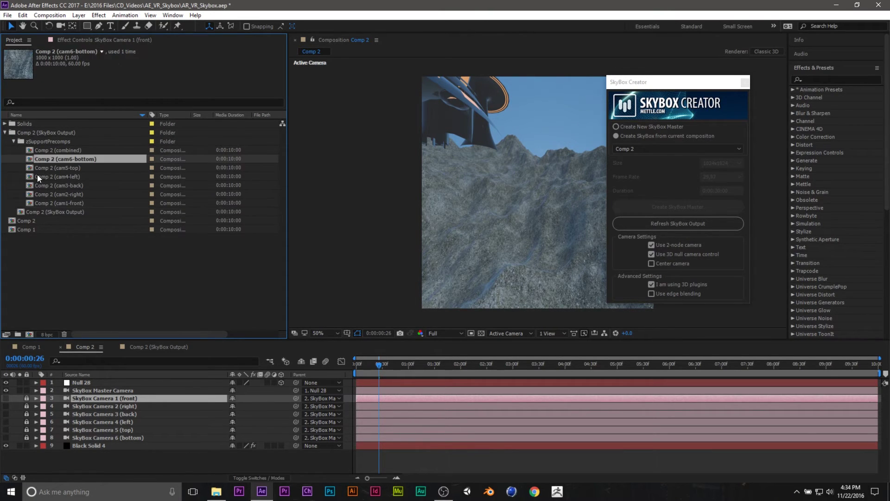
{"action": "double_click", "coordinate": [31, 151]}
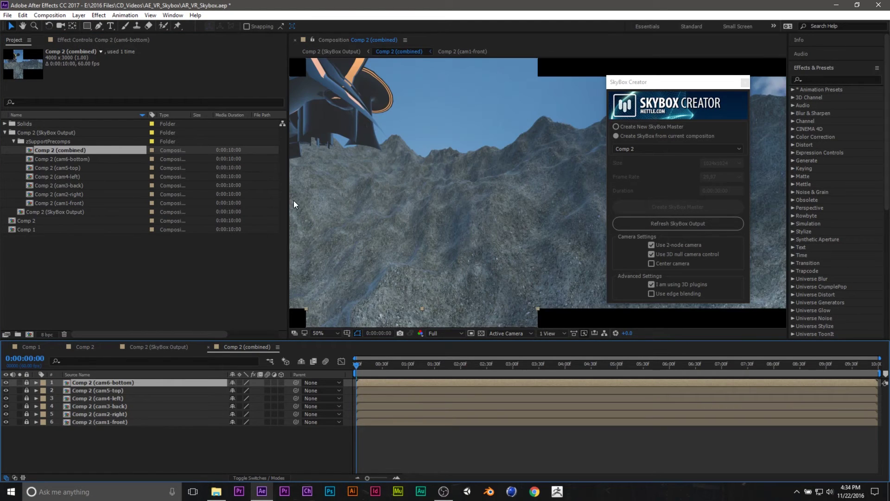
{"action": "left_click_drag", "start_coordinate": [288, 200], "coordinate": [109, 204]}
{"action": "scroll", "coordinate": [461, 216], "scroll_direction": "down", "scroll_amount": 6}
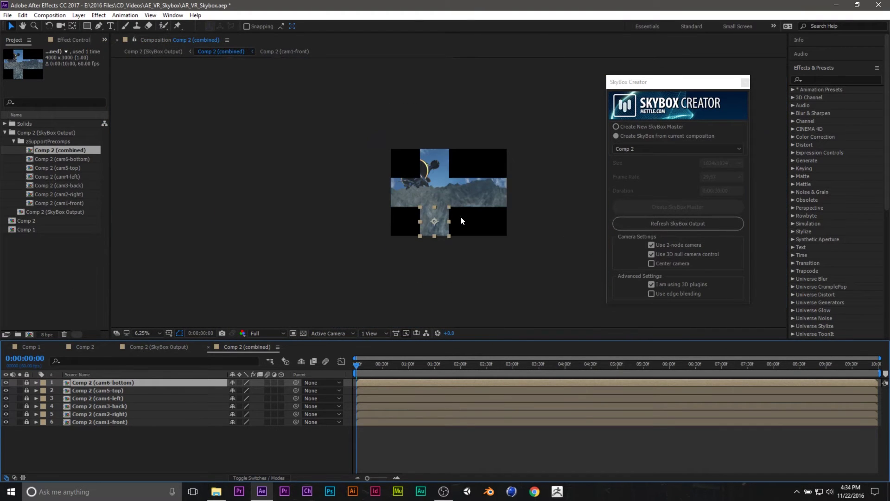
{"action": "scroll", "coordinate": [461, 218], "scroll_direction": "up", "scroll_amount": 1}
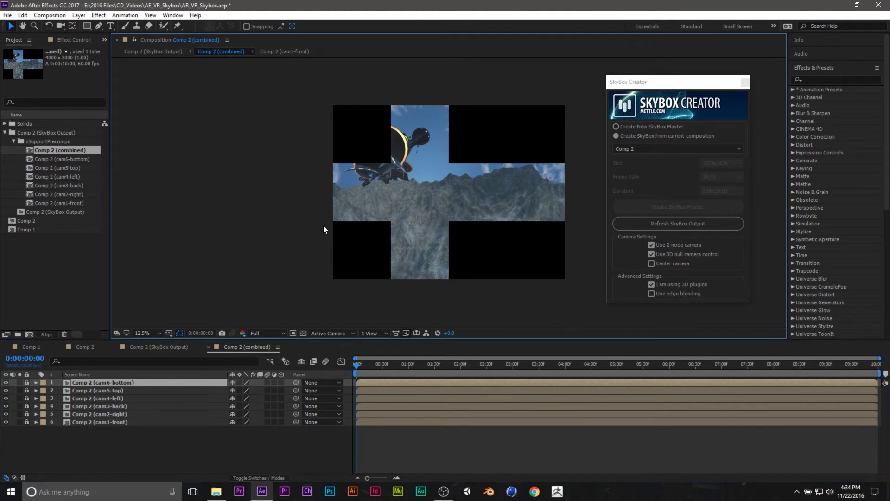
{"action": "key", "text": "period"}
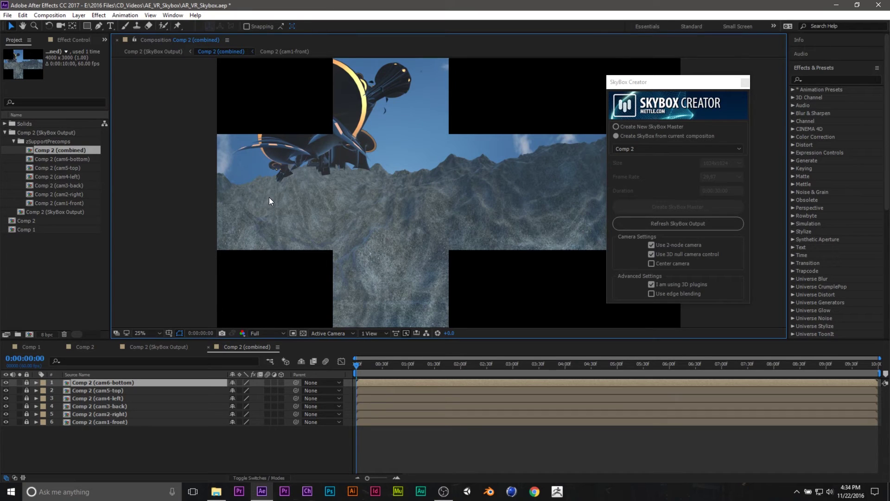
Deselect the Comp 2 (cam6-bottom) layer and move the SkyBox Creator panel further right.
{"action": "left_click", "coordinate": [94, 404]}
{"action": "left_click", "coordinate": [99, 383], "text": "ctrl"}
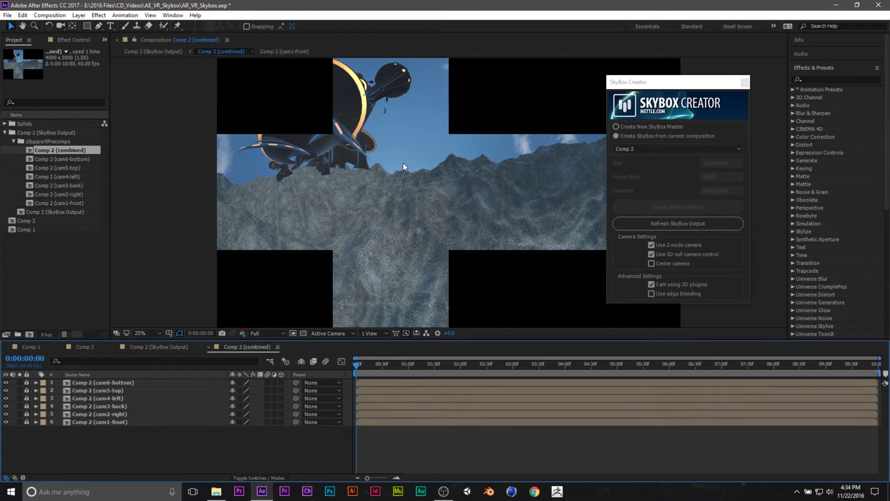
{"action": "left_click_drag", "start_coordinate": [680, 83], "coordinate": [774, 81]}
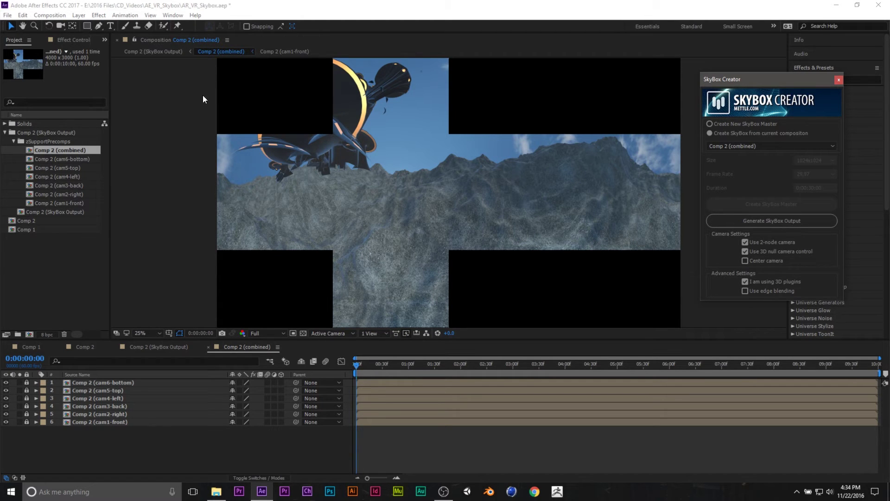
Open the Comp 2 (SkyBox Output) panorama at 25% zoom, then switch to Comp 2.
{"action": "left_click", "coordinate": [48, 211]}
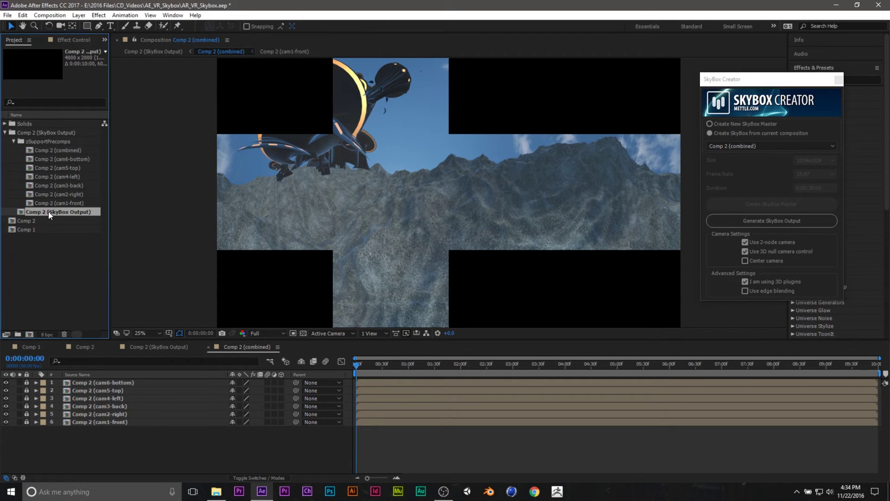
{"action": "double_click", "coordinate": [21, 213]}
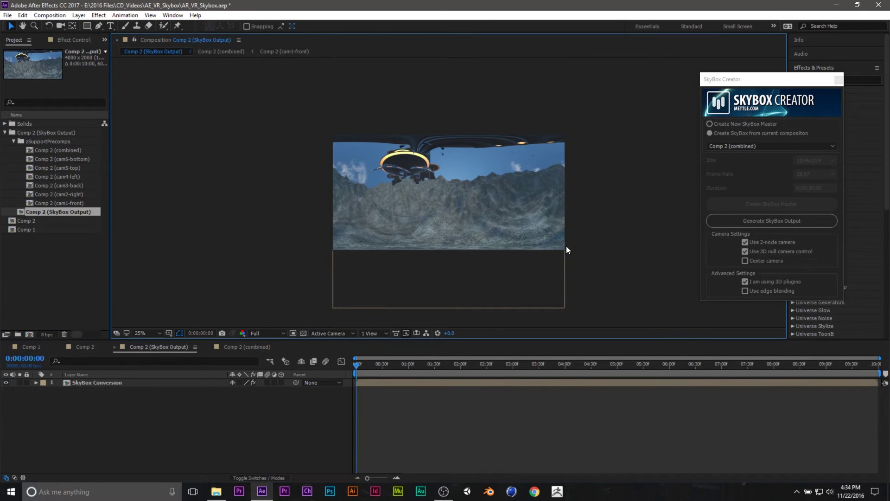
{"action": "key", "text": "period"}
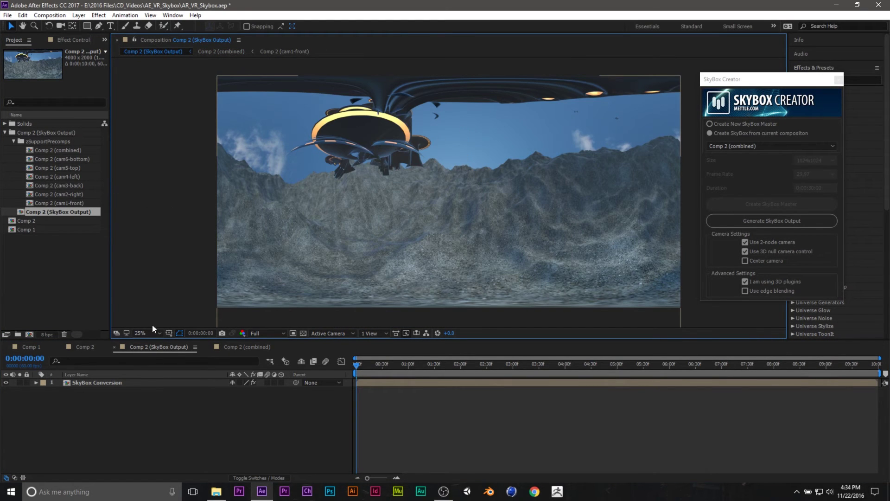
{"action": "left_click", "coordinate": [72, 349]}
In Comp 1, reveal Cam fix's Transform and select Point of Interest, Position and Orientation.
{"action": "left_click", "coordinate": [32, 350]}
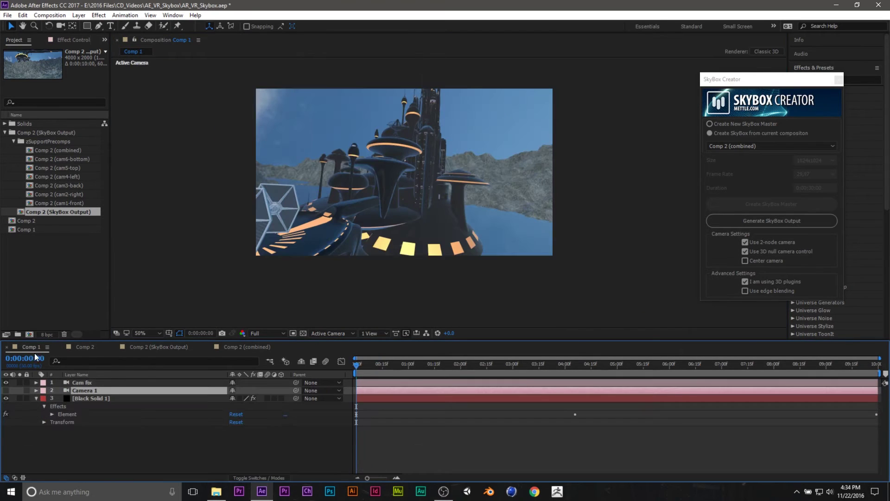
{"action": "left_click", "coordinate": [90, 382]}
{"action": "left_click", "coordinate": [35, 383]}
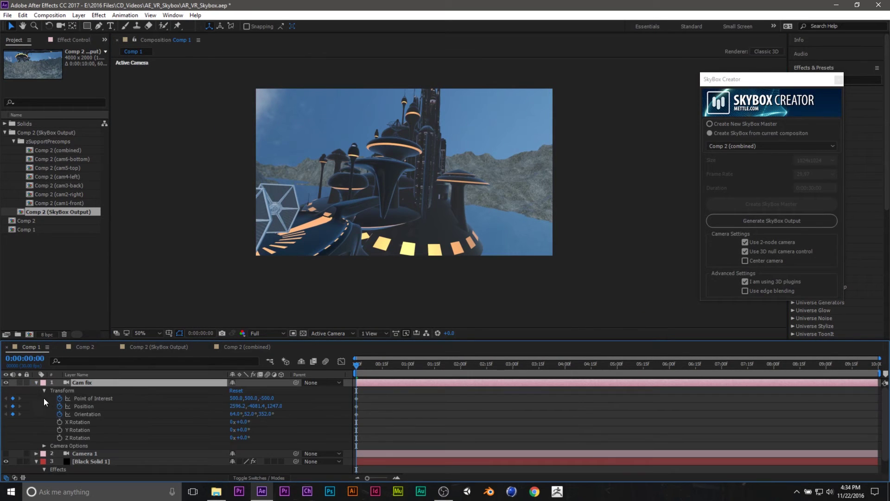
{"action": "left_click", "coordinate": [100, 399]}
{"action": "left_click", "coordinate": [89, 406]}
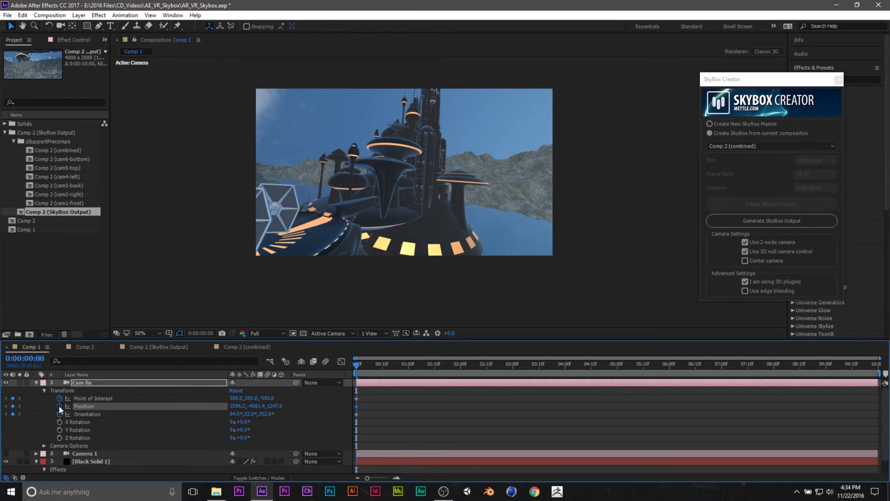
{"action": "left_click", "coordinate": [93, 399], "text": "shift"}
{"action": "left_click", "coordinate": [90, 416], "text": "shift"}
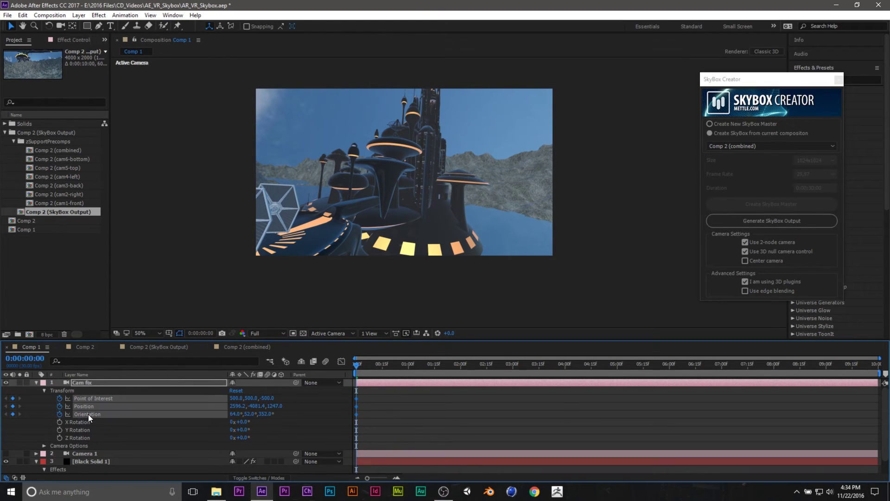
In Comp 2, select the SkyBox Master Camera and move the current time to the start.
{"action": "left_click", "coordinate": [100, 348]}
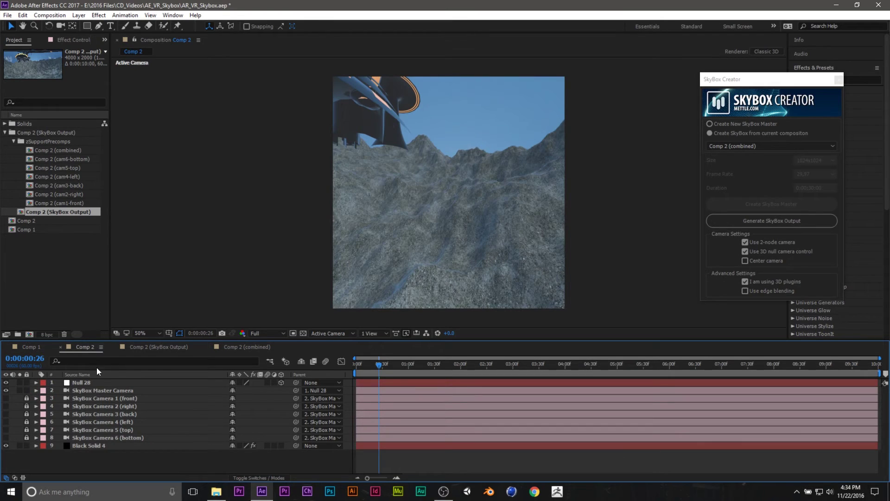
{"action": "left_click", "coordinate": [85, 395]}
{"action": "left_click_drag", "start_coordinate": [378, 371], "coordinate": [296, 375]}
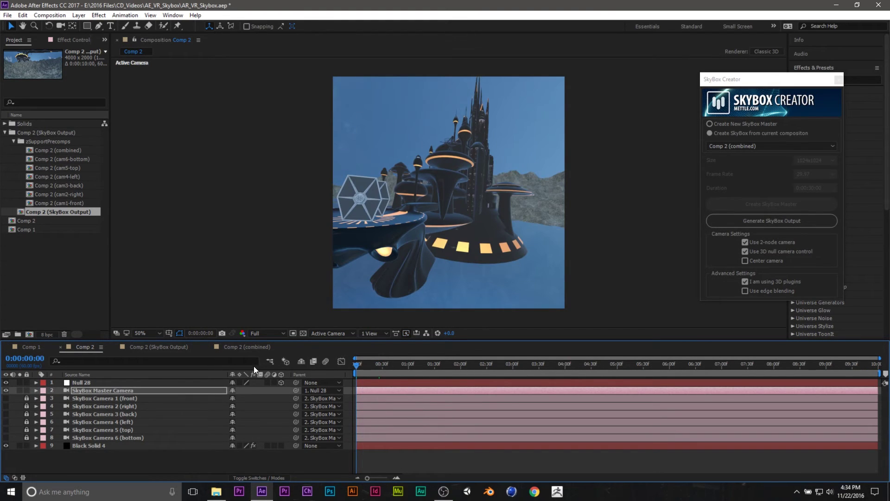
Check Comp 2 (combined), switch to Comp 2 (SkyBox Output), close the combined tab, reposition SkyBox Creator.
{"action": "left_click", "coordinate": [254, 349]}
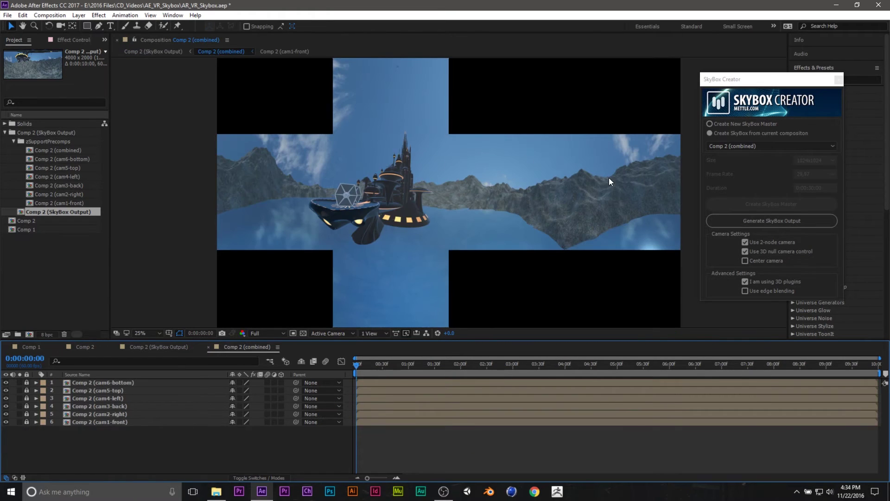
{"action": "left_click", "coordinate": [161, 352]}
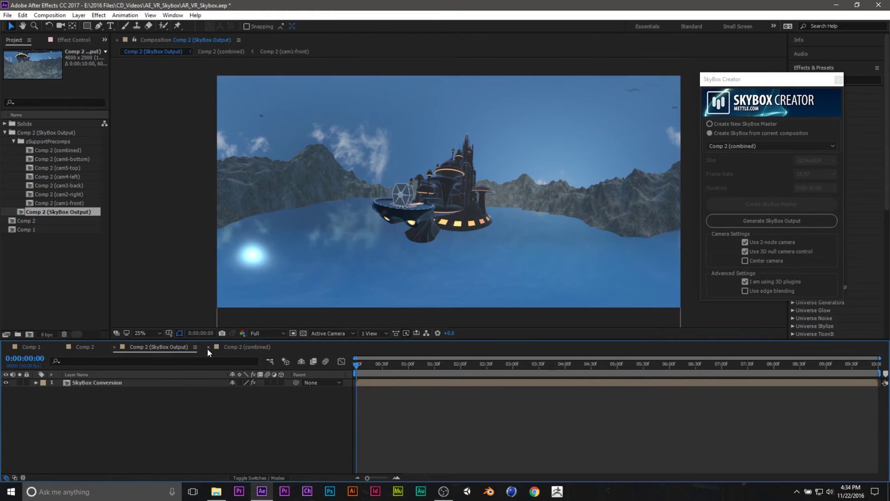
{"action": "left_click", "coordinate": [208, 348]}
{"action": "scroll", "coordinate": [408, 244], "scroll_direction": "up", "scroll_amount": 2}
{"action": "scroll", "coordinate": [407, 244], "scroll_direction": "down", "scroll_amount": 2}
{"action": "mouse_move", "coordinate": [773, 82]}
{"action": "left_mouse_down"}
{"action": "mouse_move", "coordinate": [783, 82]}
{"action": "mouse_move", "coordinate": [762, 83]}
{"action": "left_mouse_up"}
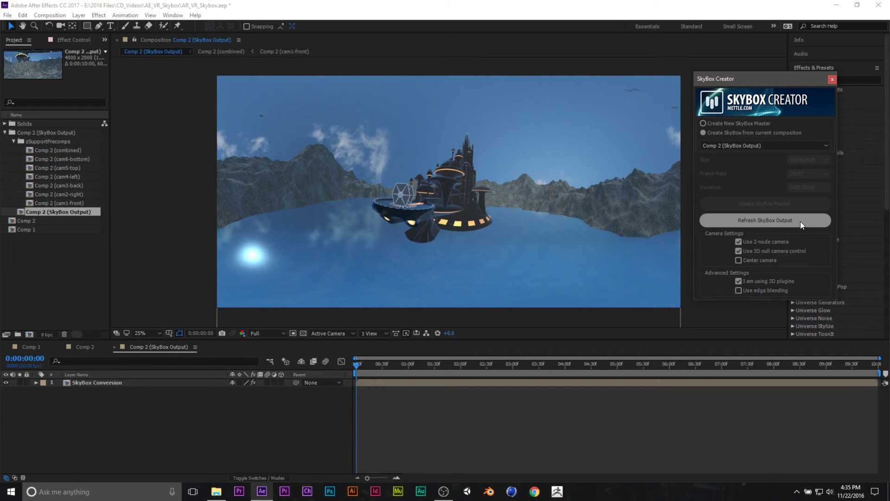
Refresh the SkyBox output and scrub the panorama to around four seconds, then 0:00:02:33.
{"action": "left_click", "coordinate": [739, 219]}
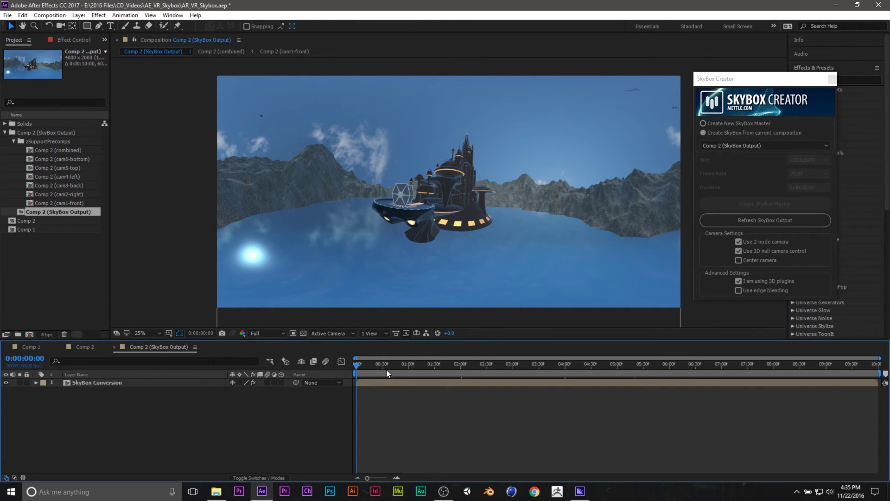
{"action": "left_click_drag", "start_coordinate": [355, 363], "coordinate": [408, 365]}
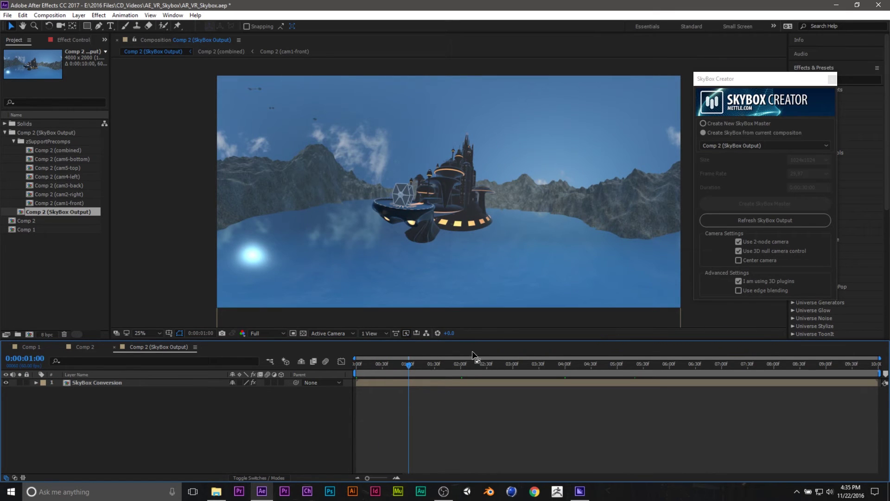
{"action": "left_click_drag", "start_coordinate": [525, 365], "coordinate": [564, 366]}
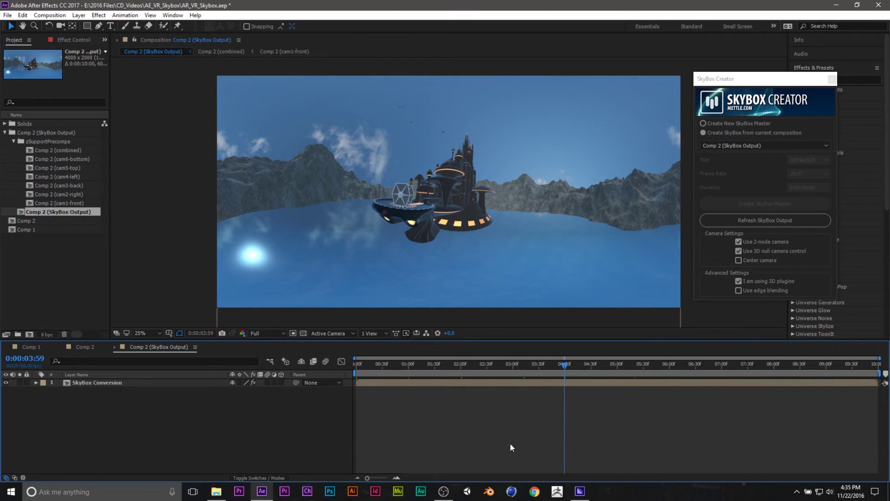
{"action": "left_click", "coordinate": [489, 366]}
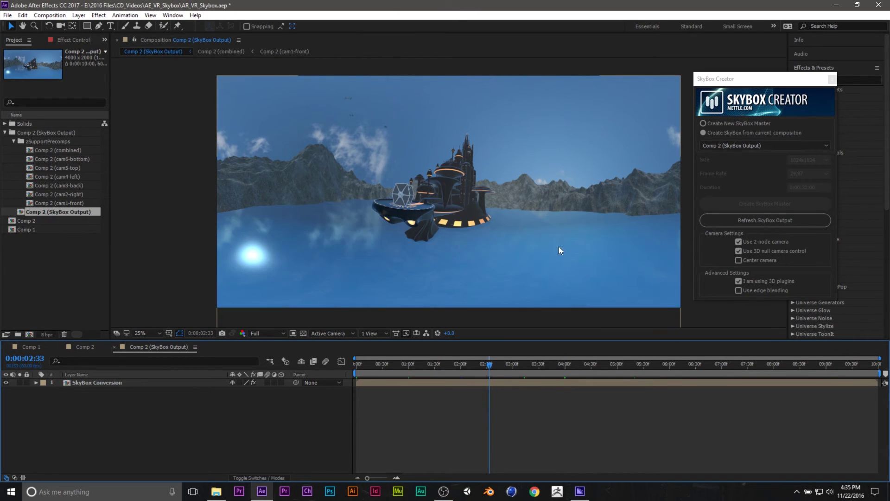
{"action": "left_click", "coordinate": [154, 245]}
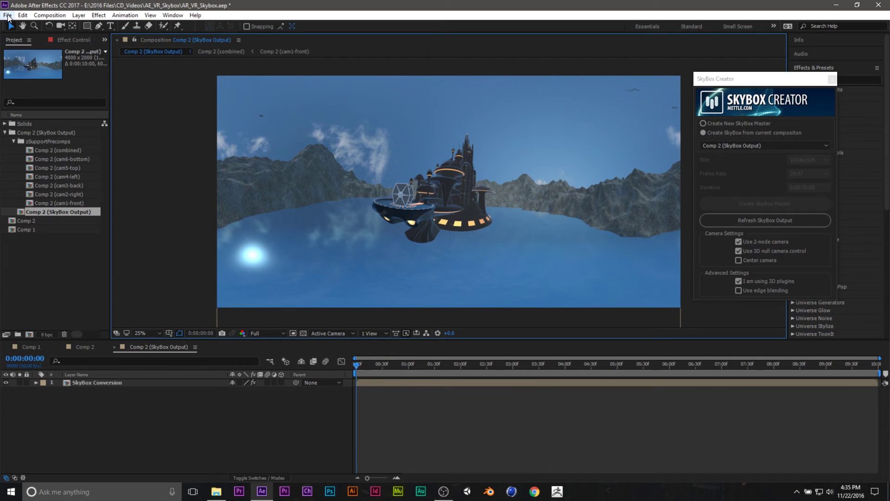
Add Comp 2 (SkyBox Output) to the Adobe Media Encoder queue via File > Export.
{"action": "left_click", "coordinate": [8, 16]}
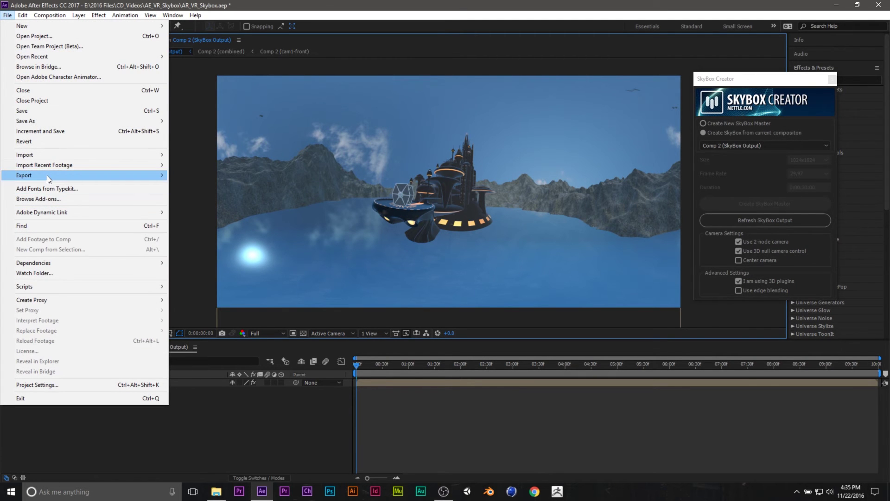
{"action": "mouse_move", "coordinate": [47, 176]}
{"action": "left_click", "coordinate": [239, 177]}
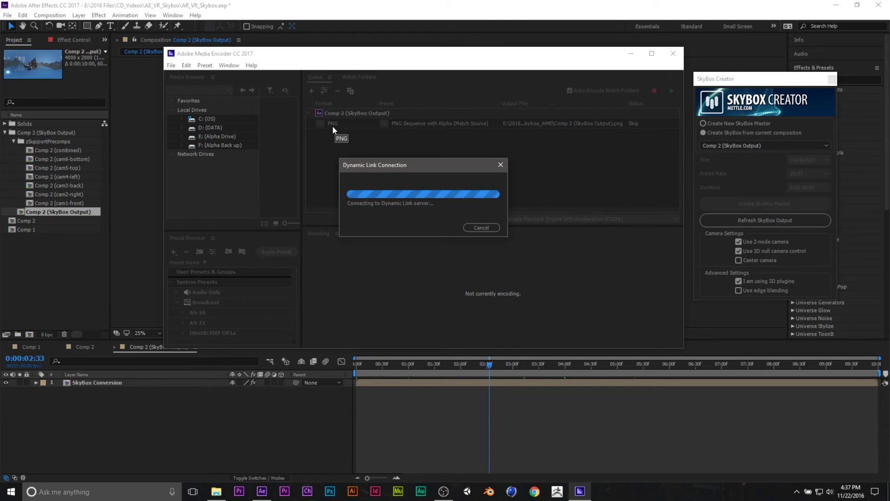
In the Comp 2 export settings, keep PNG format and choose the PNG Sequence (Match Source) preset.
{"action": "left_click_drag", "start_coordinate": [473, 170], "coordinate": [255, 133]}
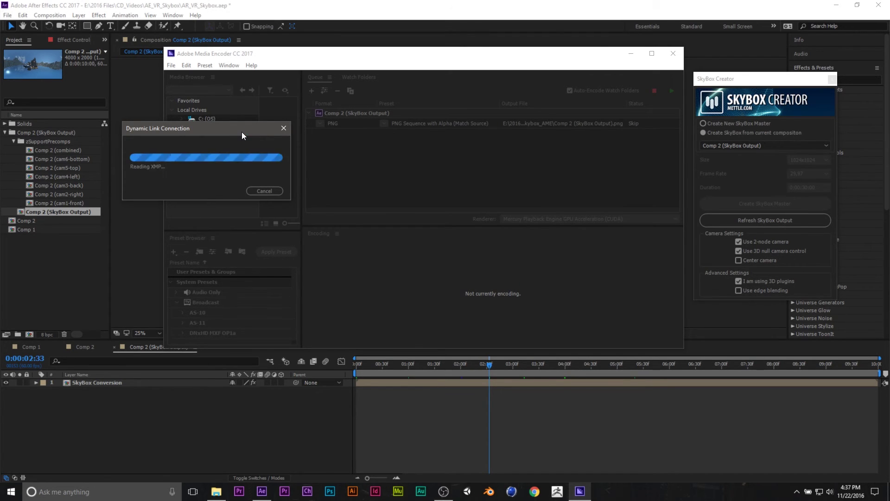
{"action": "left_click", "coordinate": [333, 123]}
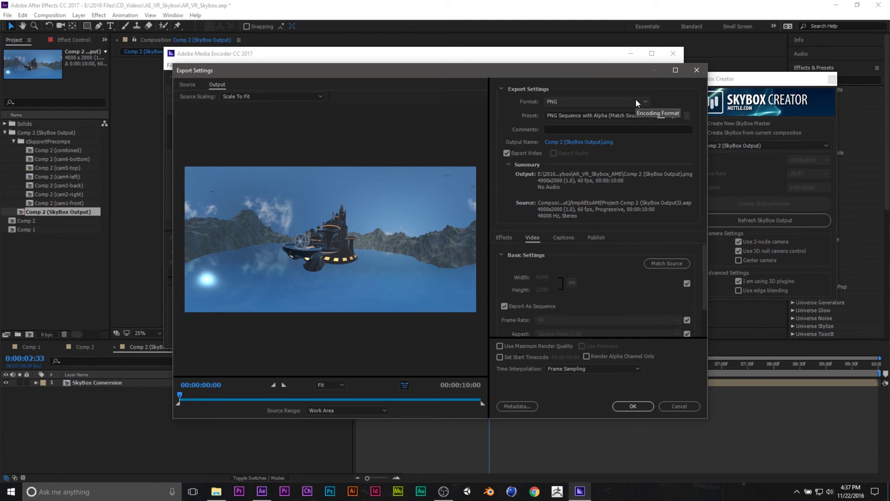
{"action": "left_click_drag", "start_coordinate": [580, 74], "coordinate": [586, 54]}
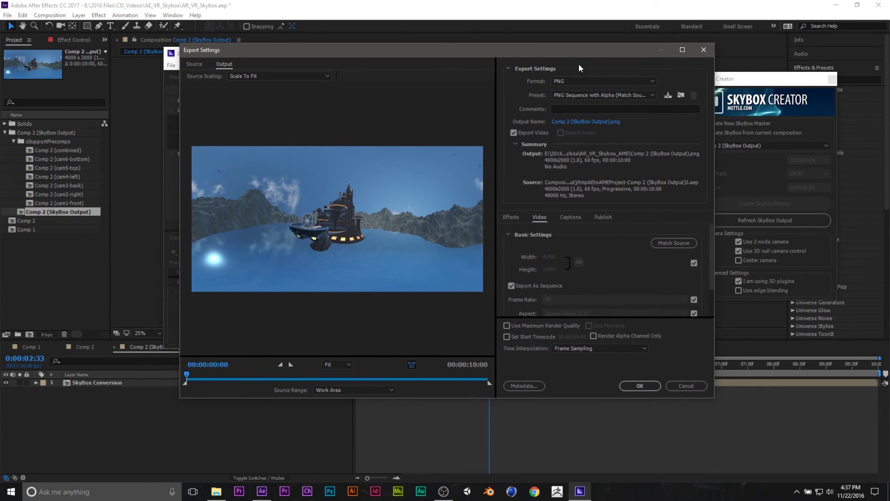
{"action": "left_click", "coordinate": [583, 82]}
{"action": "left_click", "coordinate": [590, 84]}
{"action": "left_click", "coordinate": [620, 94]}
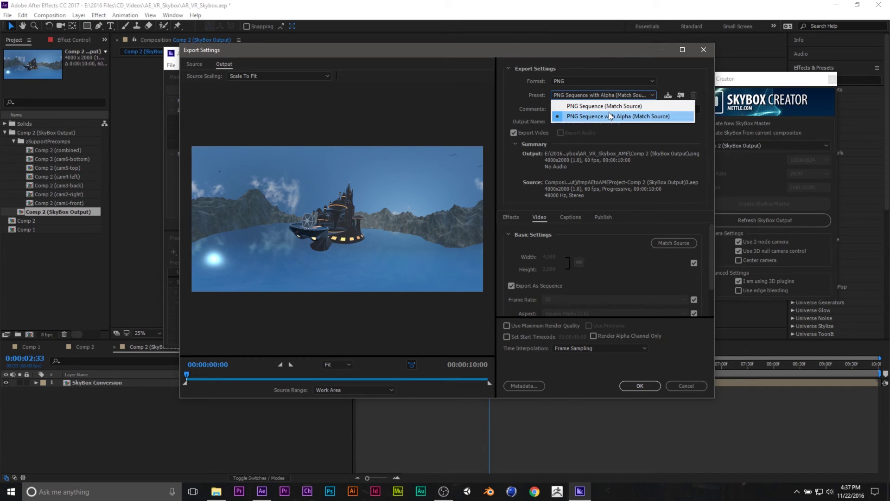
{"action": "left_click", "coordinate": [666, 107]}
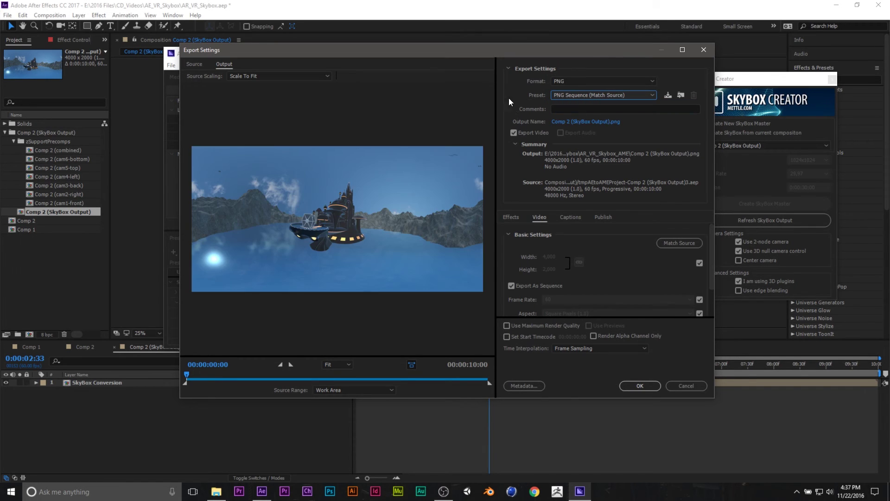
Confirm the export settings and point the output file to a new Desktop folder named 'output'.
{"action": "left_click", "coordinate": [644, 388]}
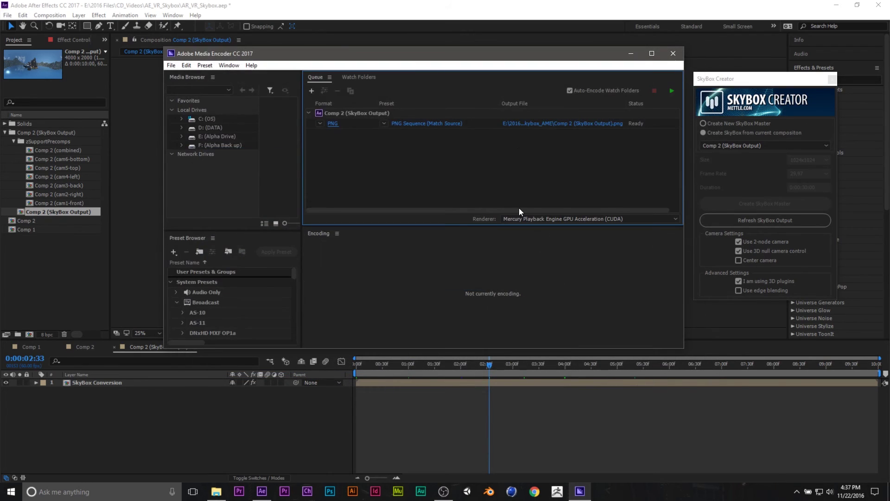
{"action": "left_click", "coordinate": [520, 124]}
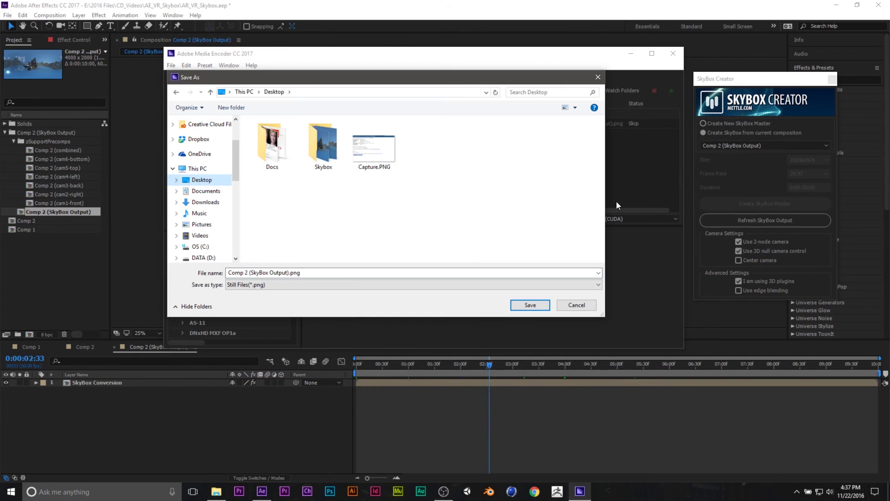
{"action": "right_click", "coordinate": [428, 140]}
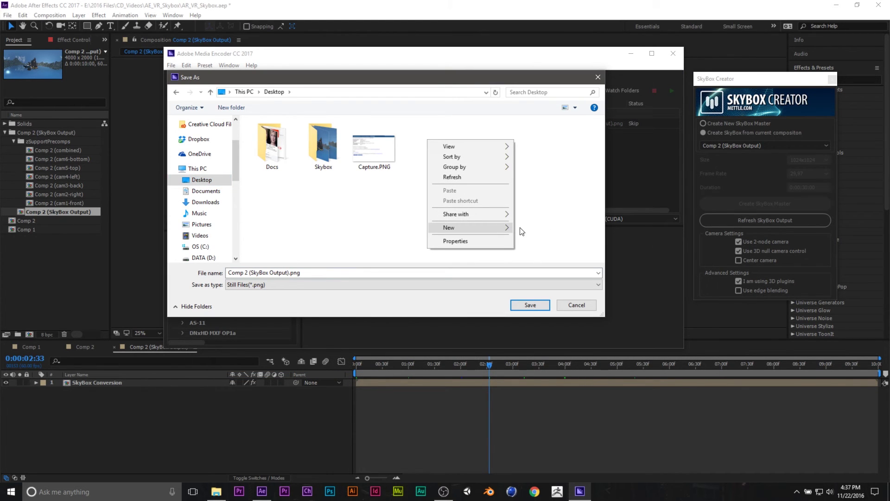
{"action": "mouse_move", "coordinate": [505, 227]}
{"action": "left_click", "coordinate": [537, 228]}
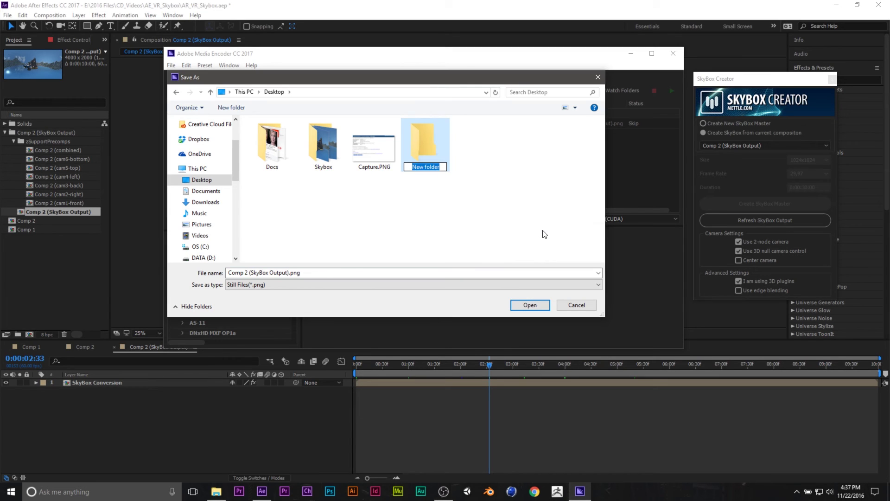
{"action": "type", "text": "output"}
{"action": "key", "text": "Return"}
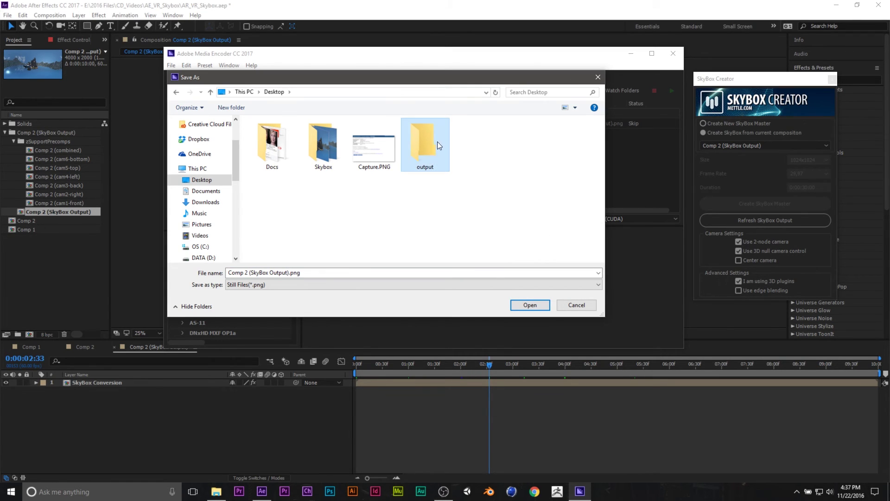
{"action": "double_click", "coordinate": [432, 144]}
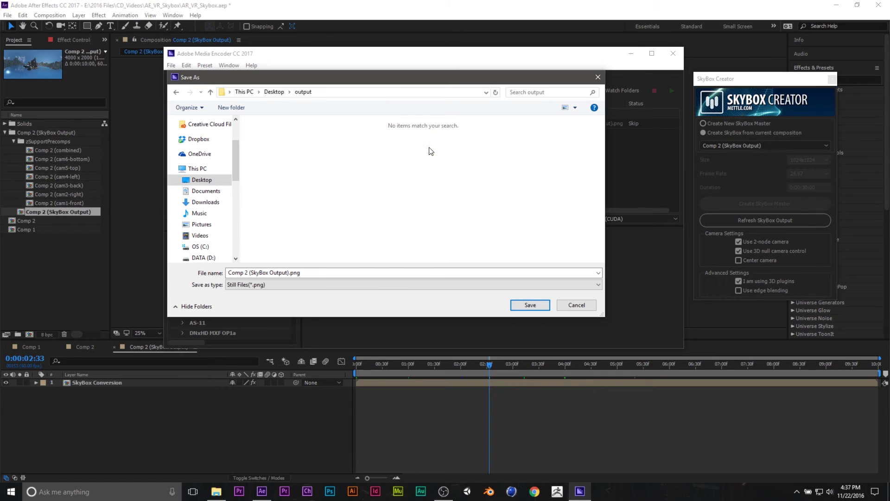
{"action": "left_click", "coordinate": [529, 306]}
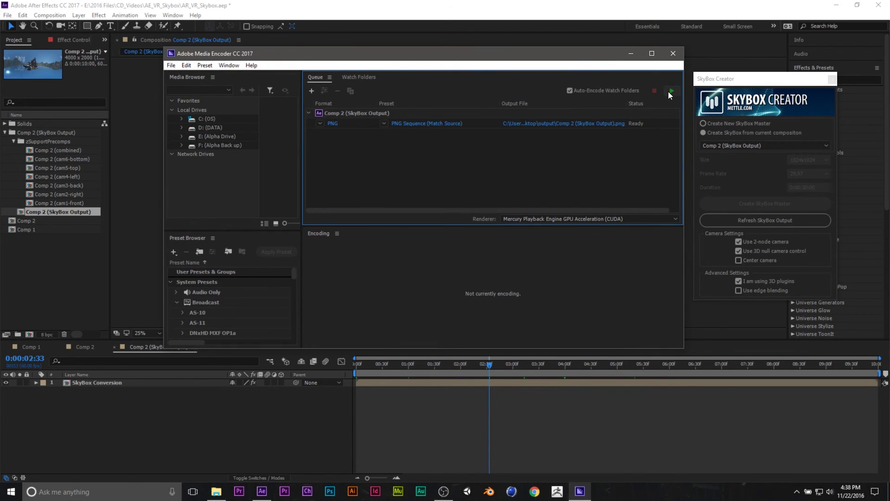
Start the queue to encode Comp 2 as a 4000x2000, 60 fps PNG sequence.
{"action": "left_click", "coordinate": [671, 91]}
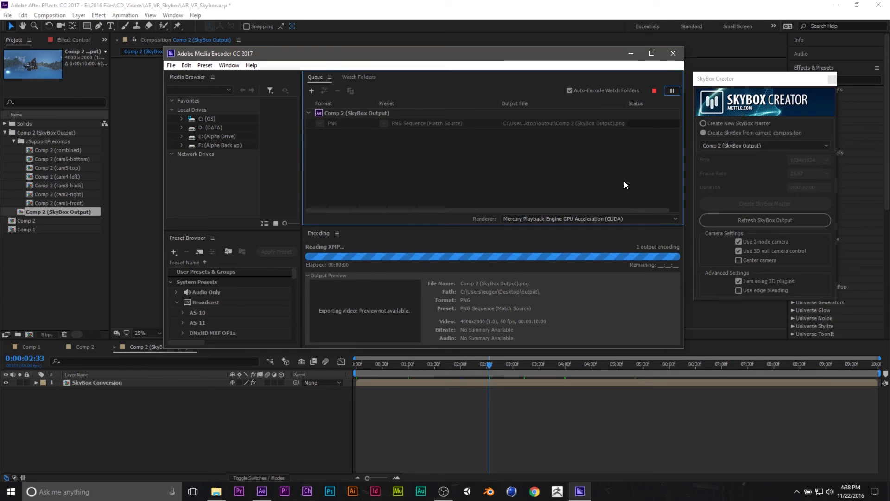